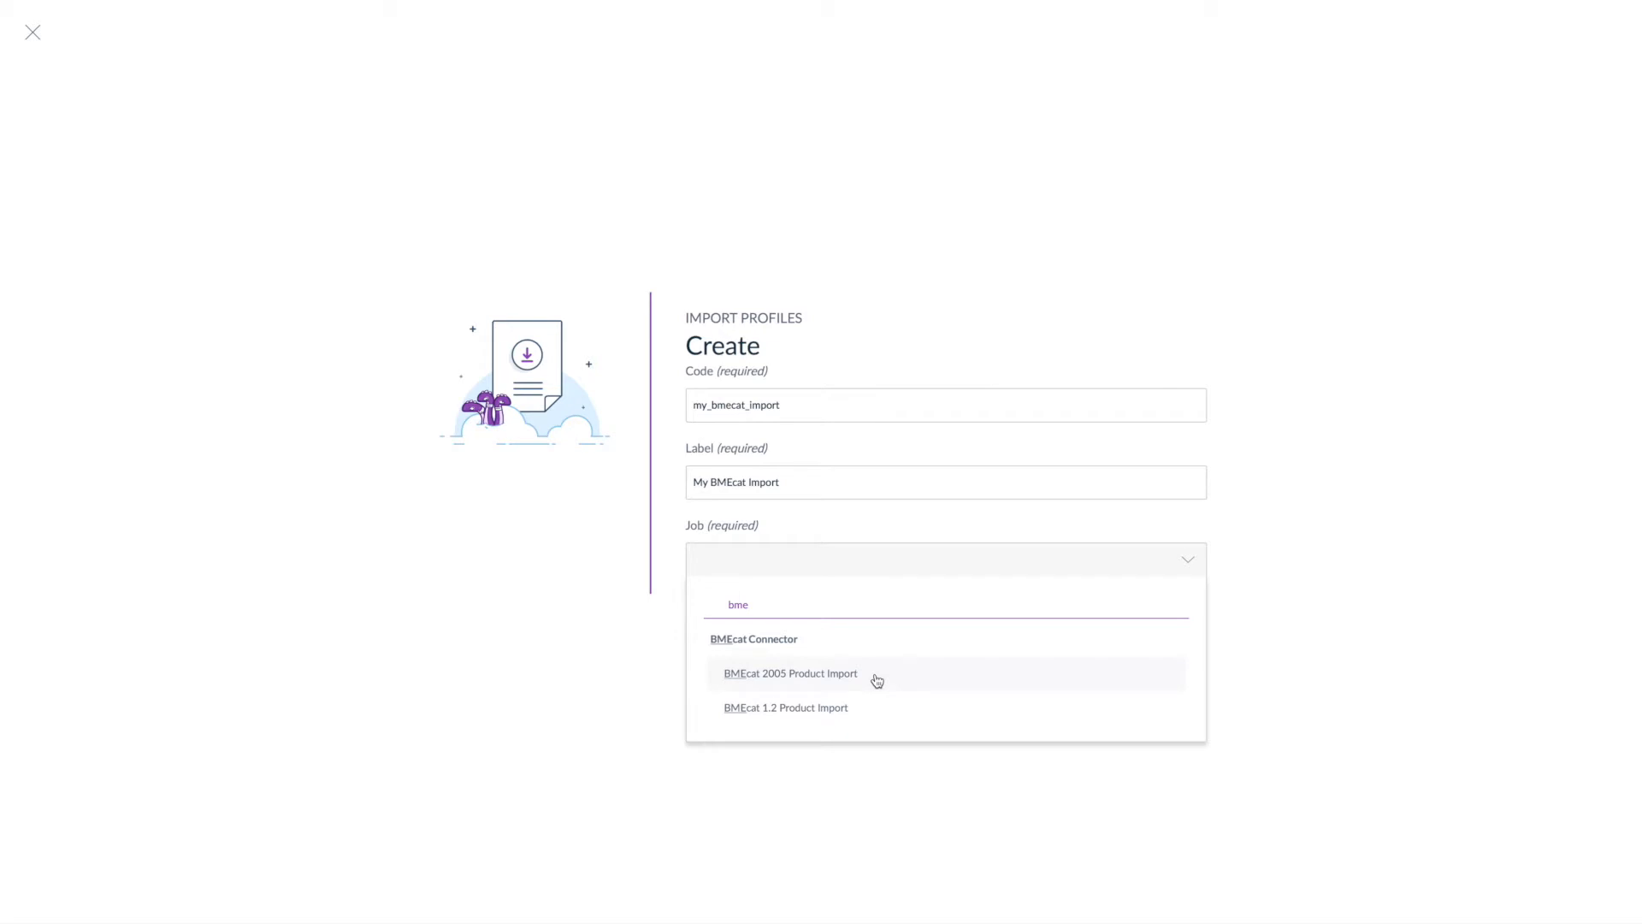
# Create the My BMEcat Import profile with the BMEcat 2005 Product Import job and open its properties.
pyautogui.click(738, 624)
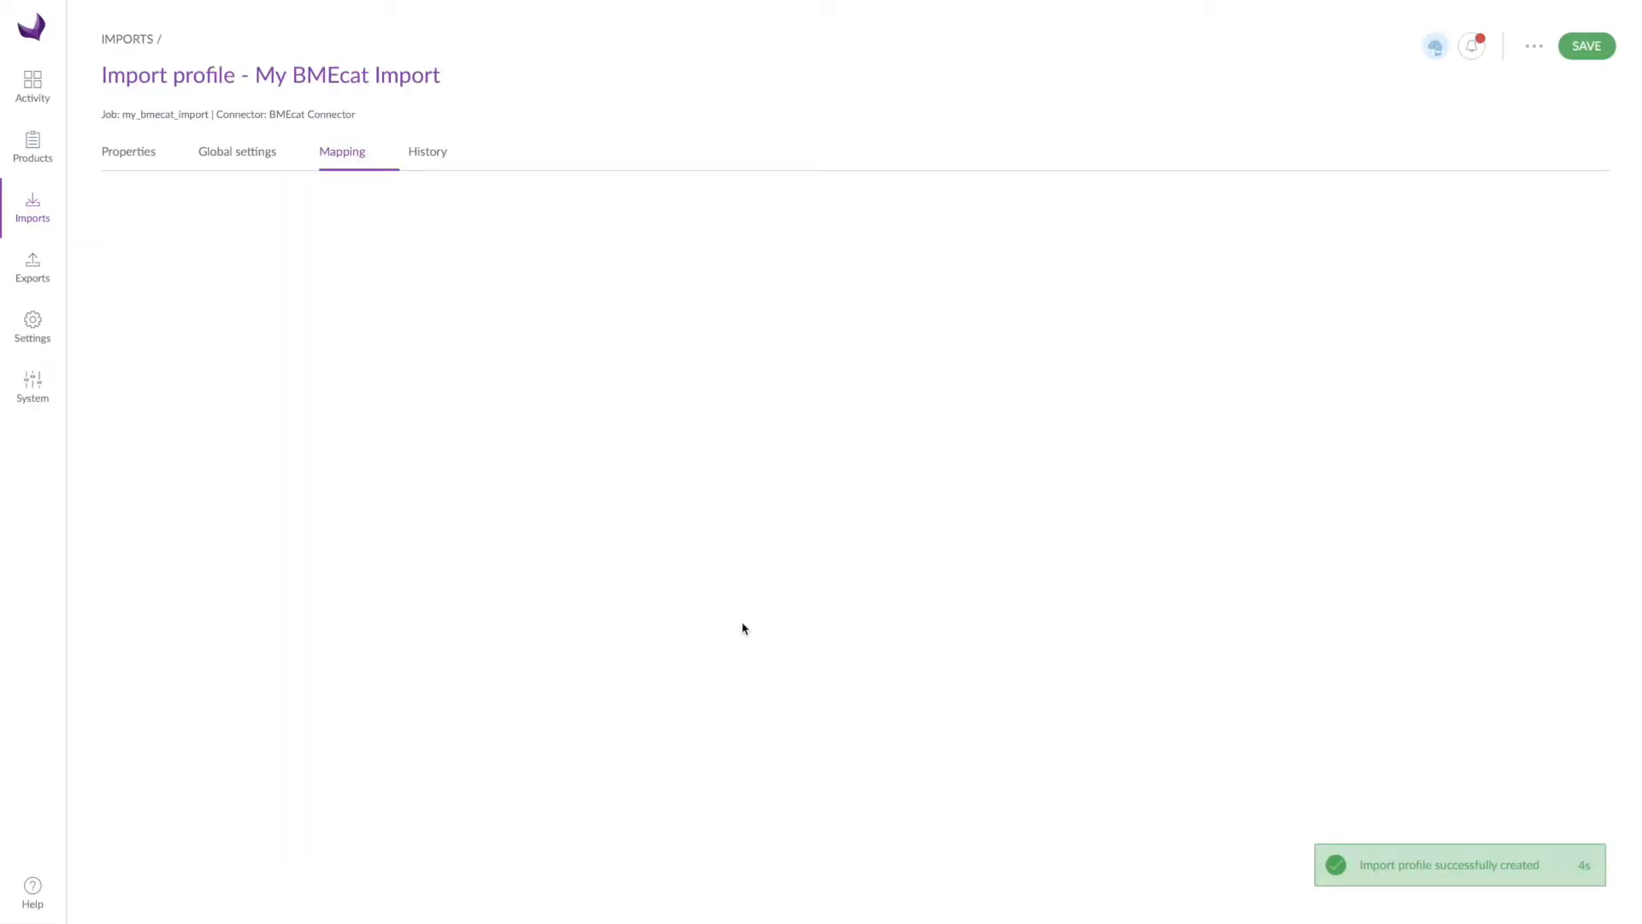
pyautogui.click(136, 159)
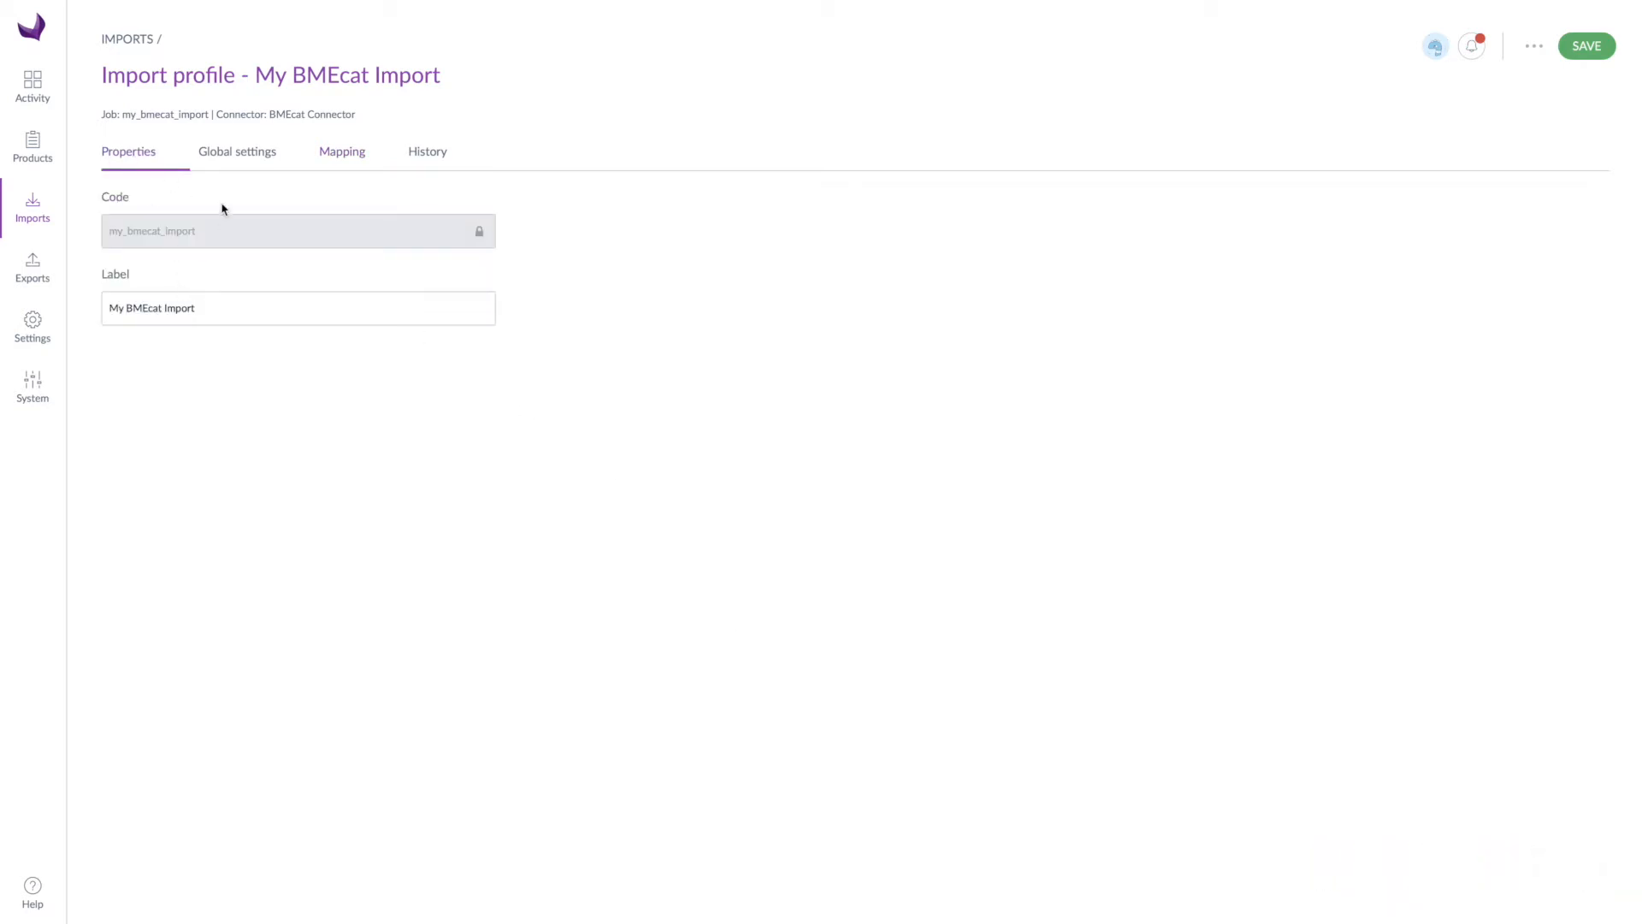
# In the global settings, keep file upload and product enabling on, choose English (United States) as the Akeneo locale, and save the profile.
pyautogui.click(232, 169)
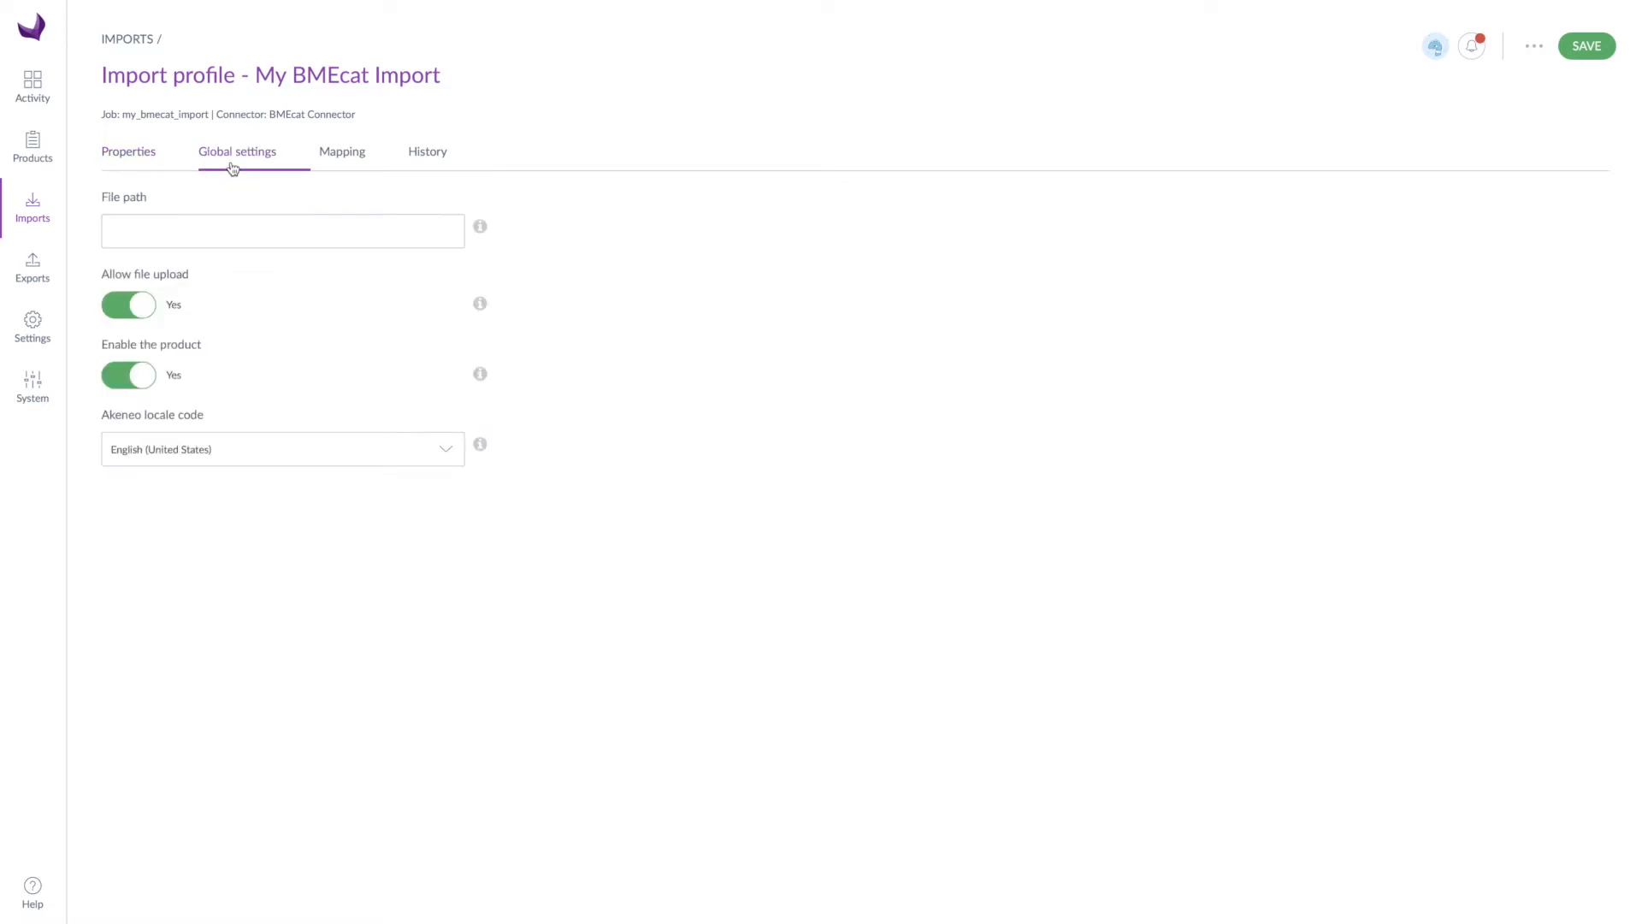
pyautogui.moveTo(484, 233)
pyautogui.click(137, 313)
pyautogui.click(138, 313)
pyautogui.click(146, 376)
pyautogui.click(148, 380)
pyautogui.click(438, 451)
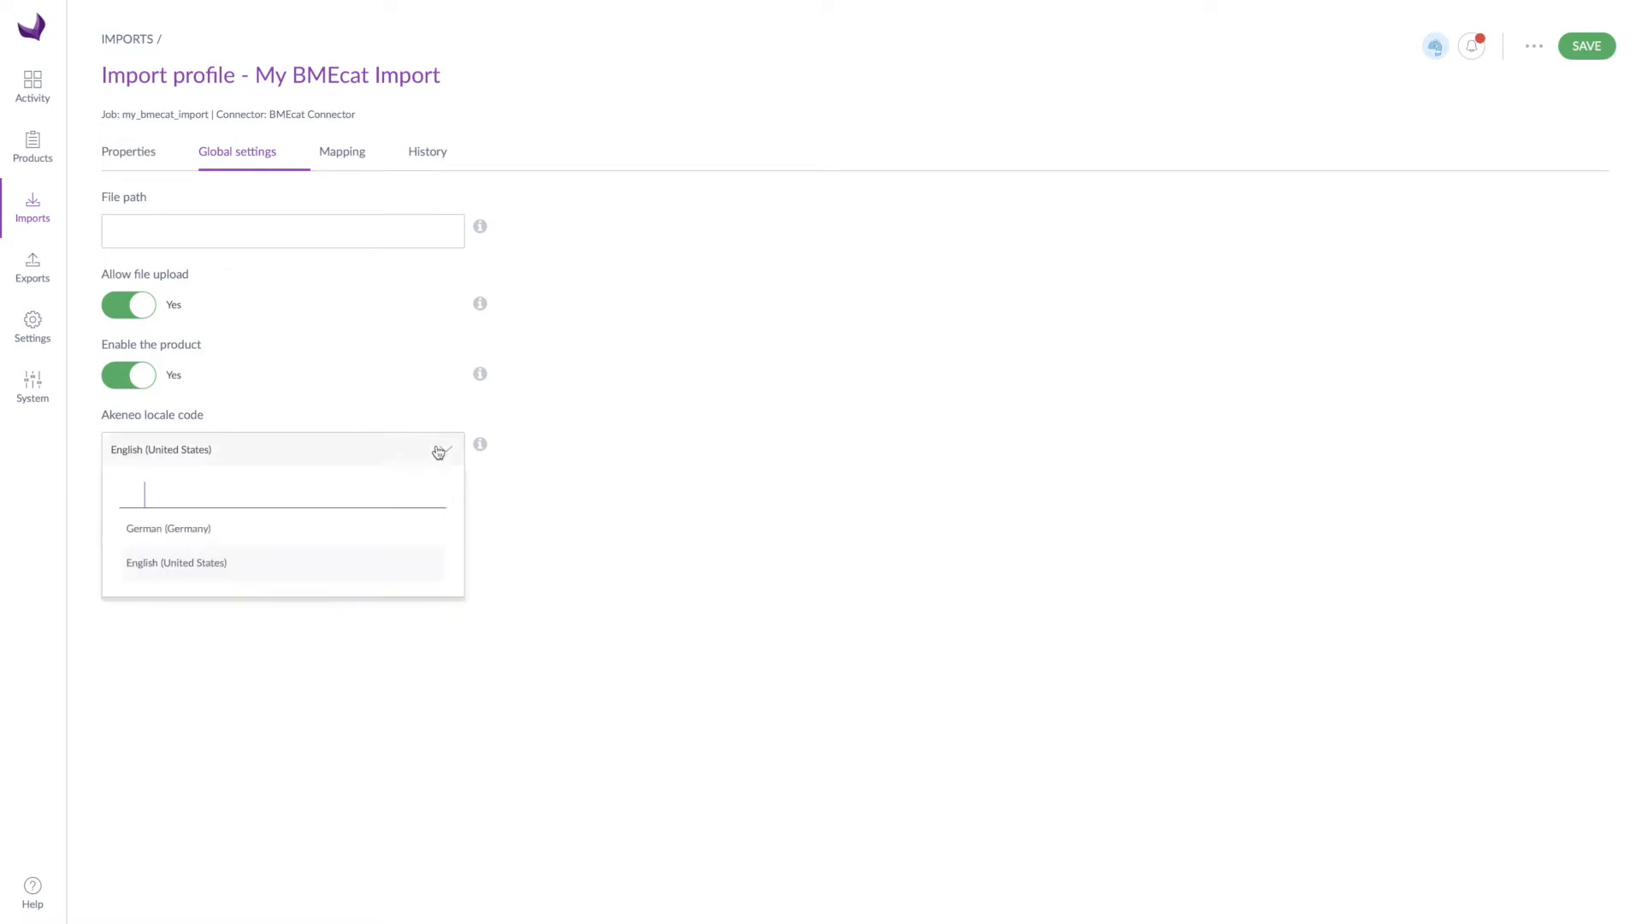
pyautogui.click(387, 564)
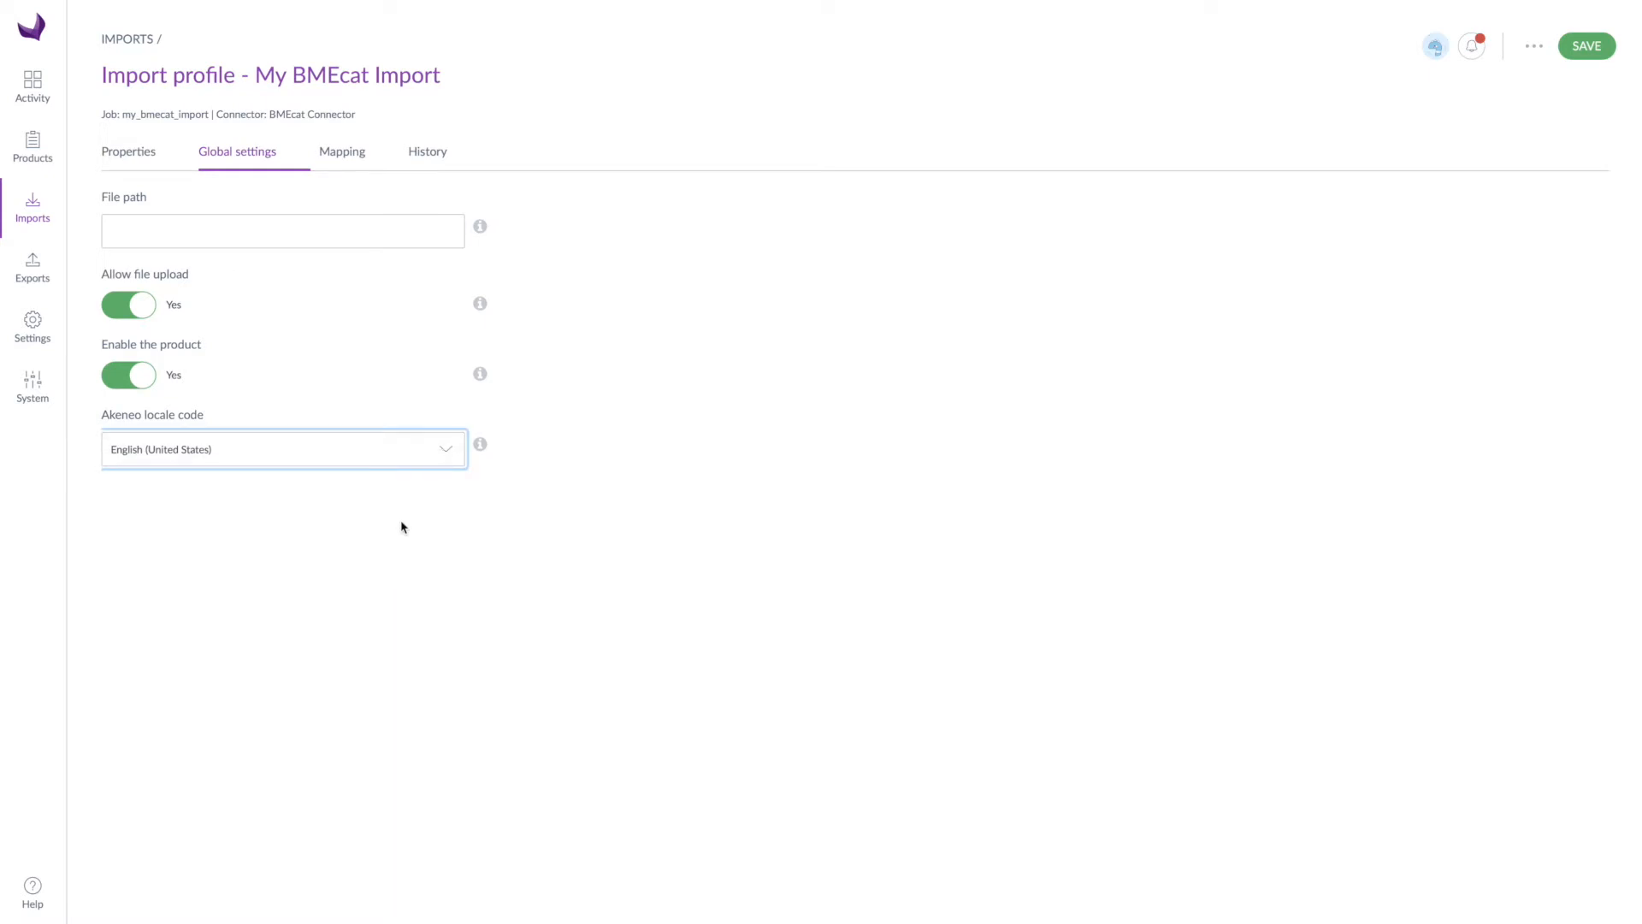
pyautogui.click(357, 165)
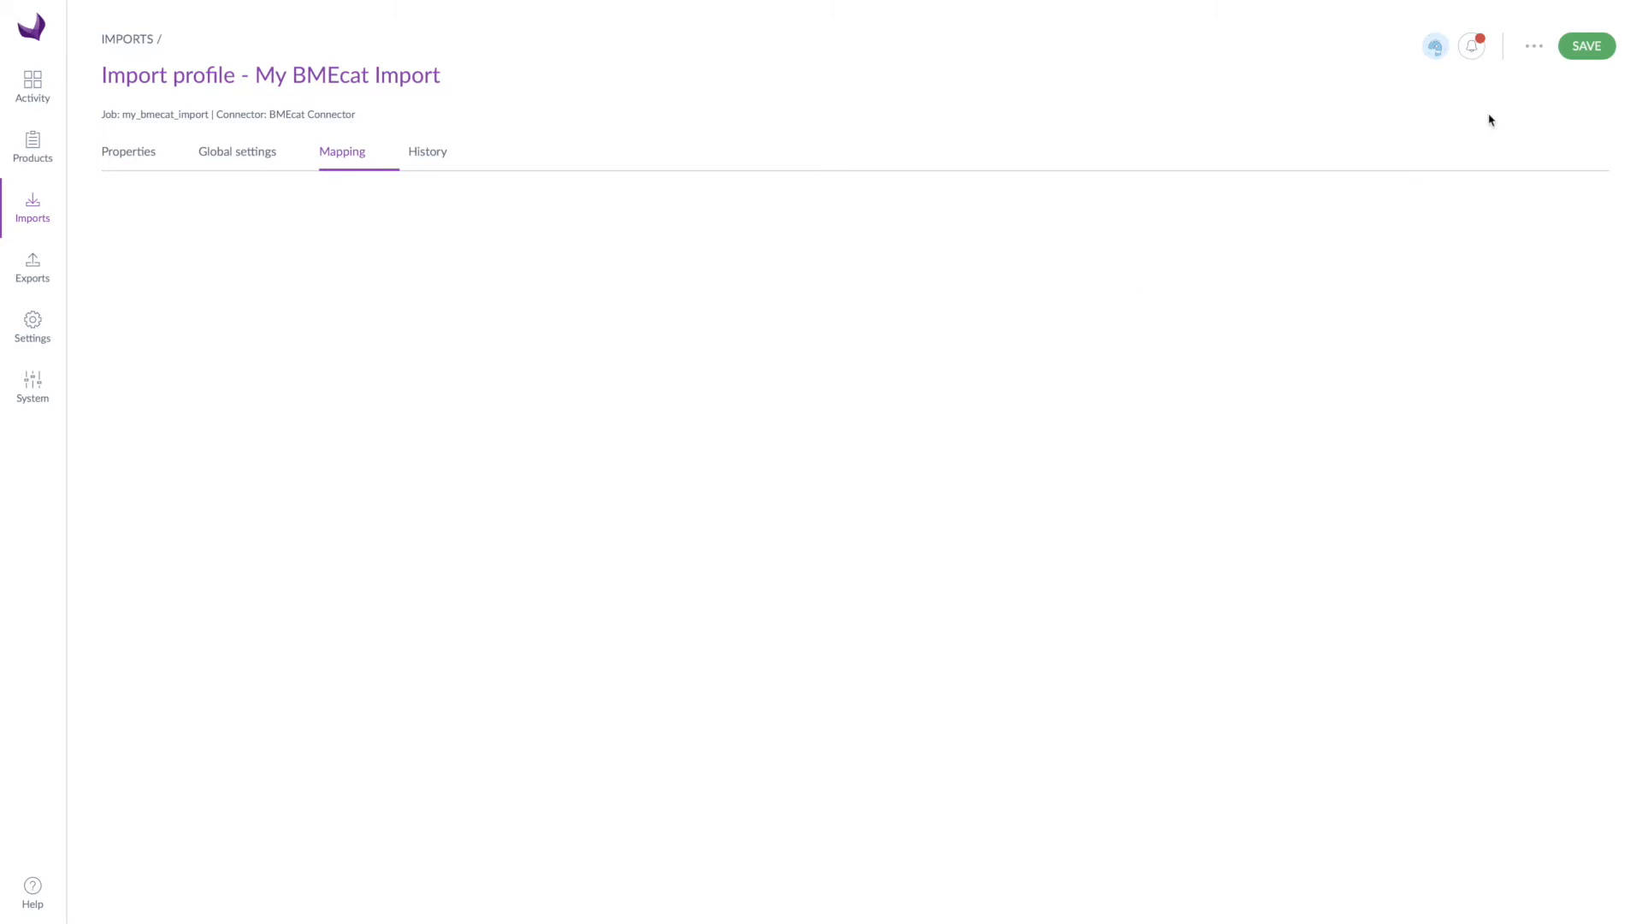
pyautogui.click(1585, 59)
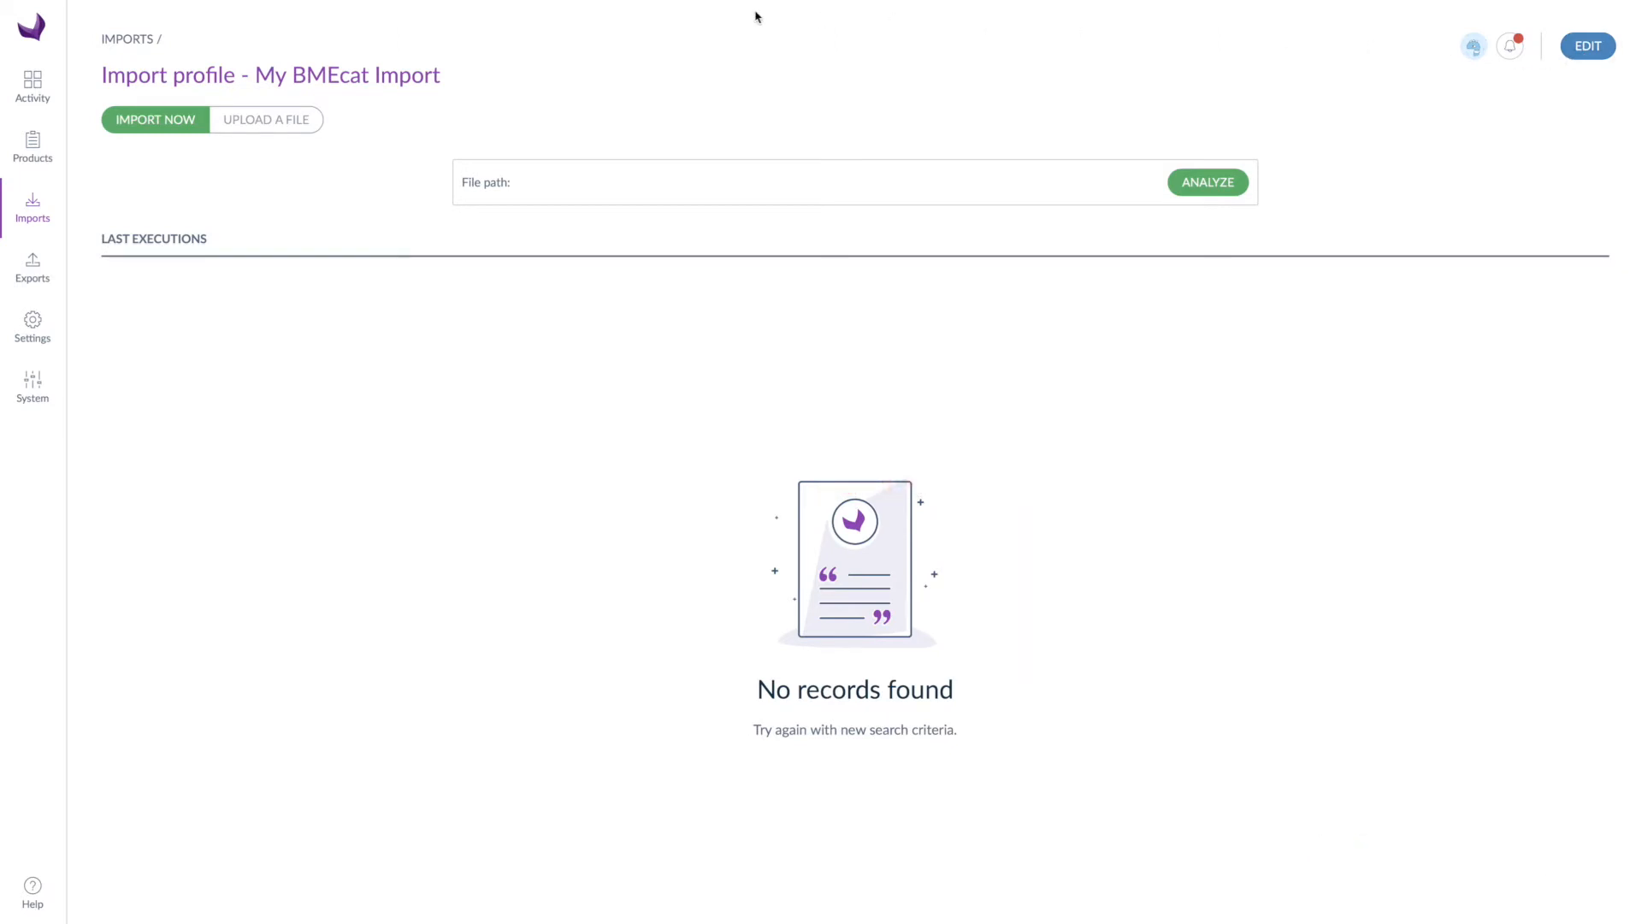
# Upload showcase-furniture.xml from the Showcase Arbeitskopie folder to the import profile and analyze it.
pyautogui.click(306, 120)
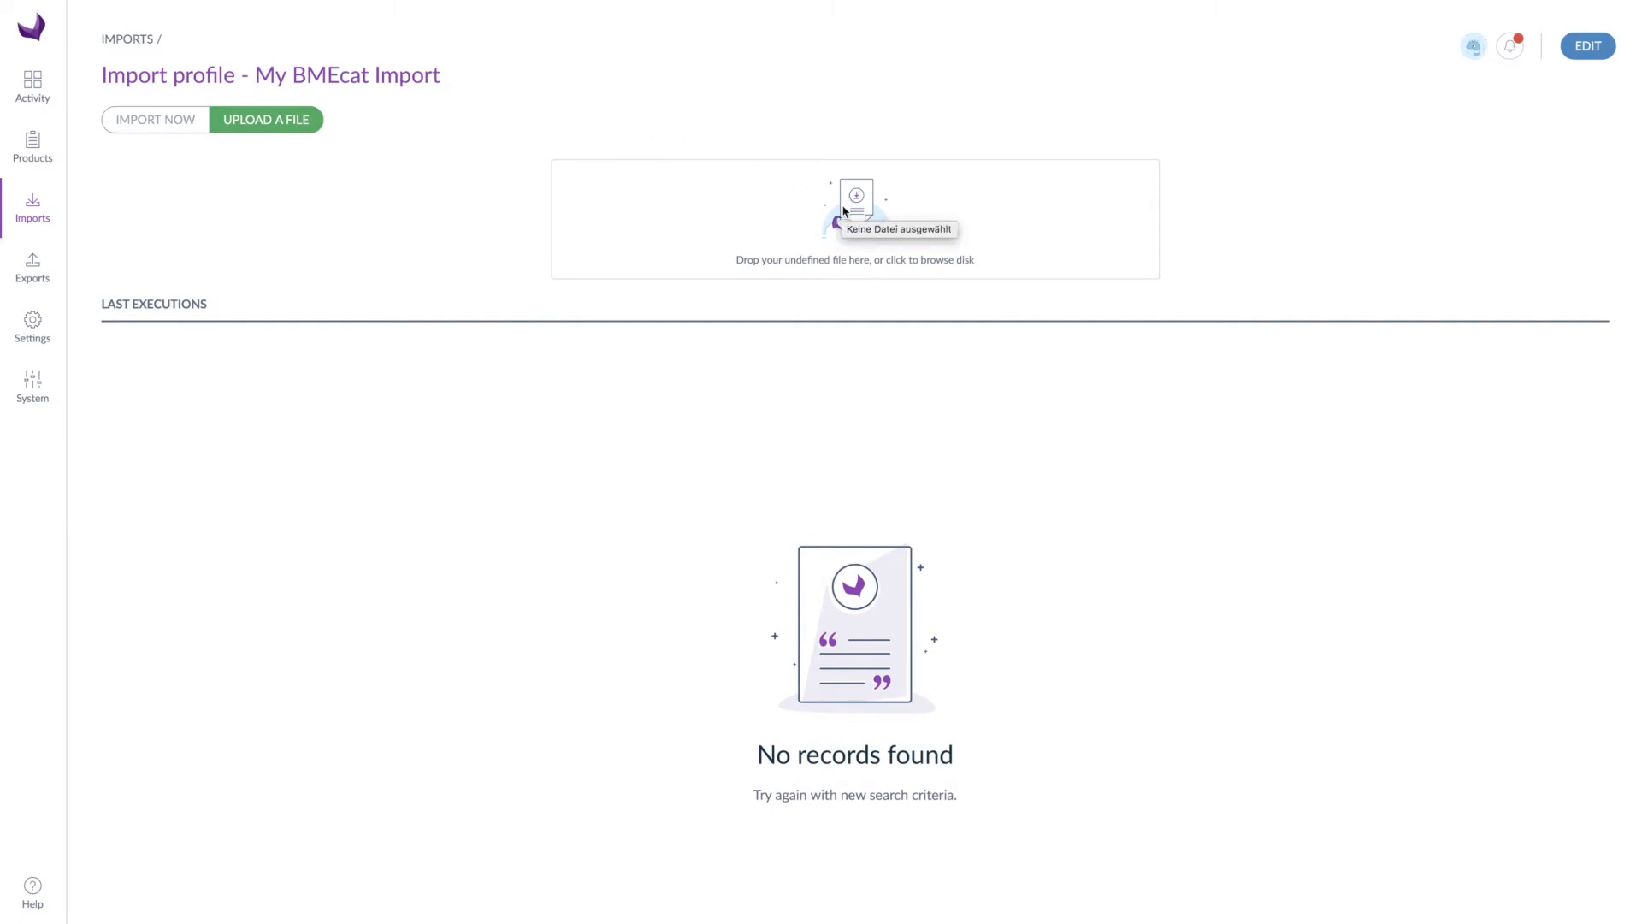
pyautogui.press('super+Tab')
pyautogui.press('super+Tab')
pyautogui.moveTo(761, 462); pyautogui.dragTo(858, 214)
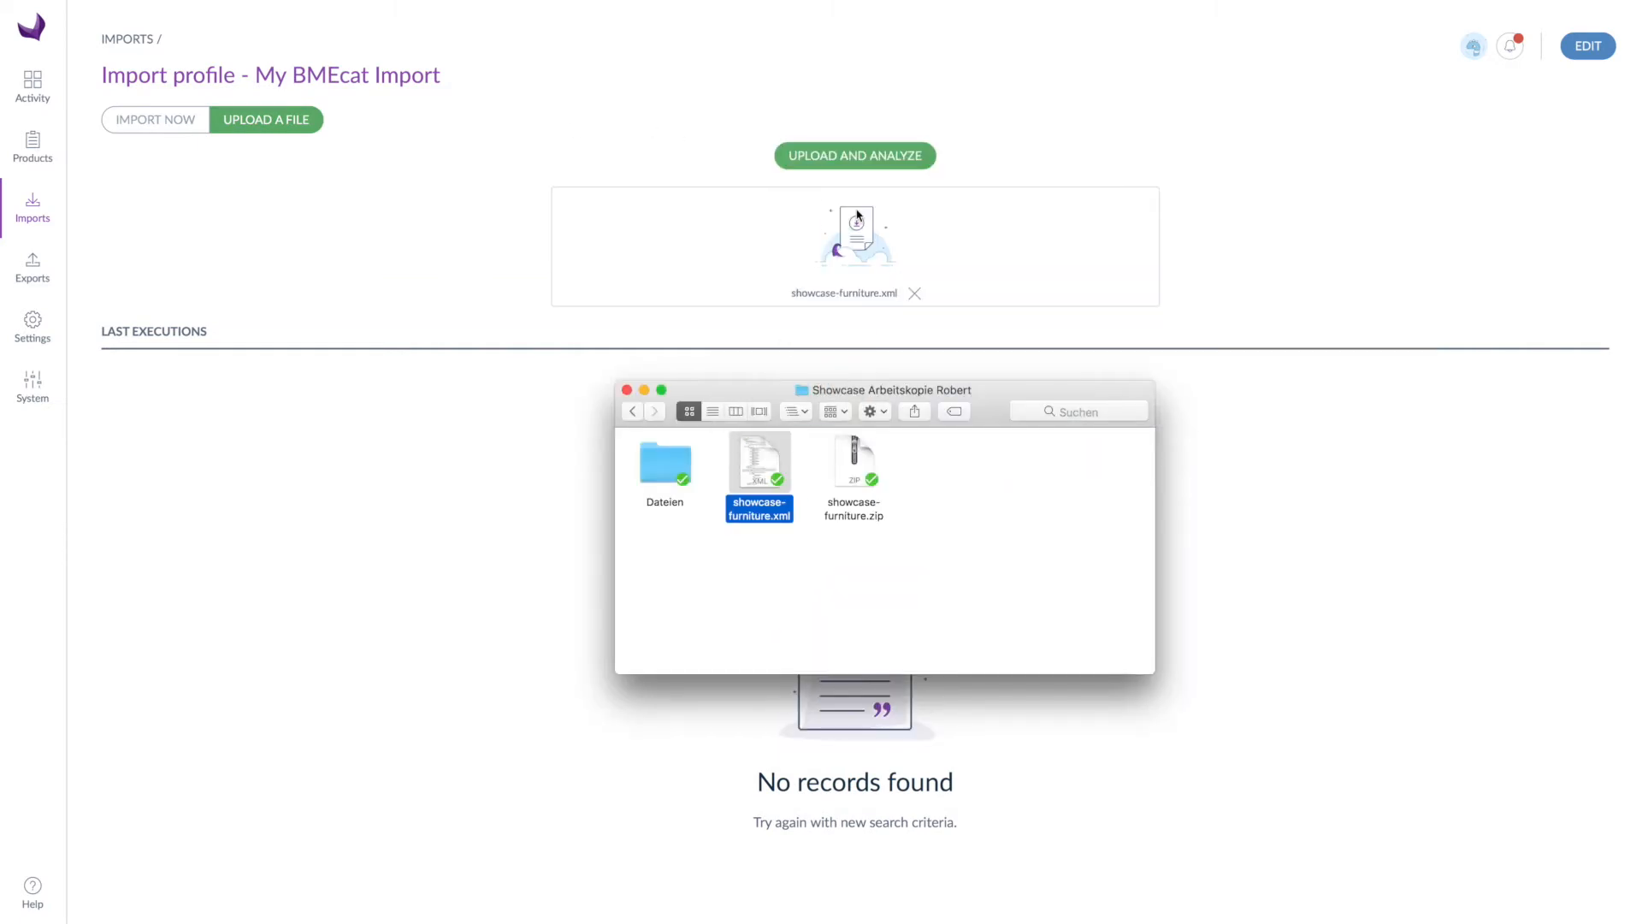
pyautogui.click(627, 390)
pyautogui.click(862, 161)
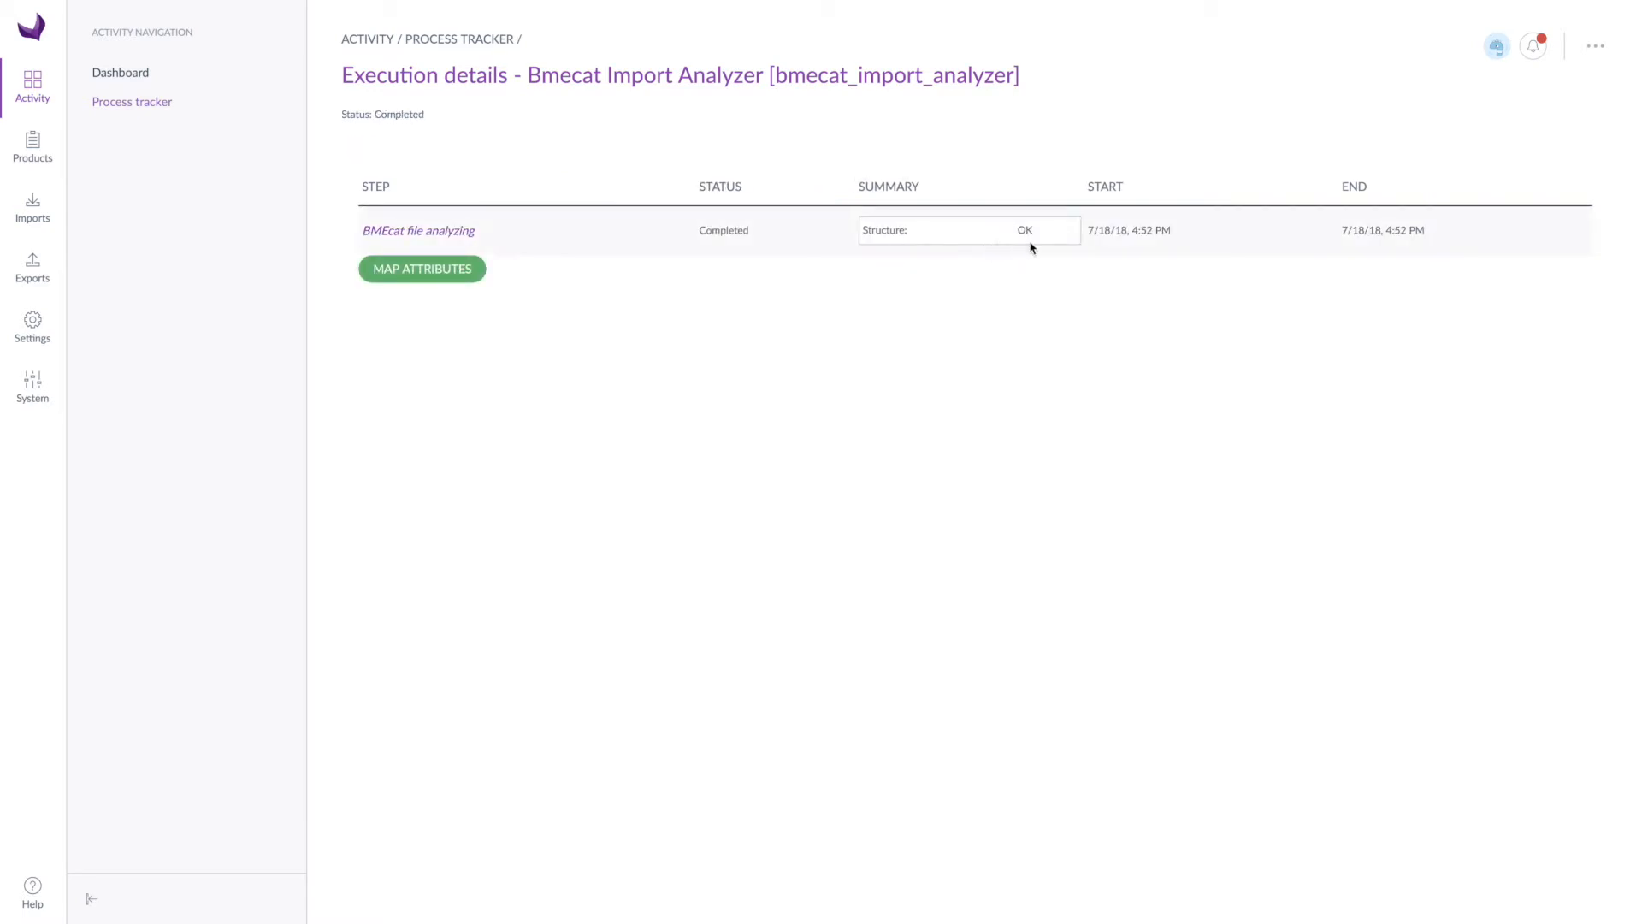
# Open the attribute mapping and map CATALOG LANGUAGE to catalog language and CATALOG ID to catalog id.
pyautogui.click(456, 269)
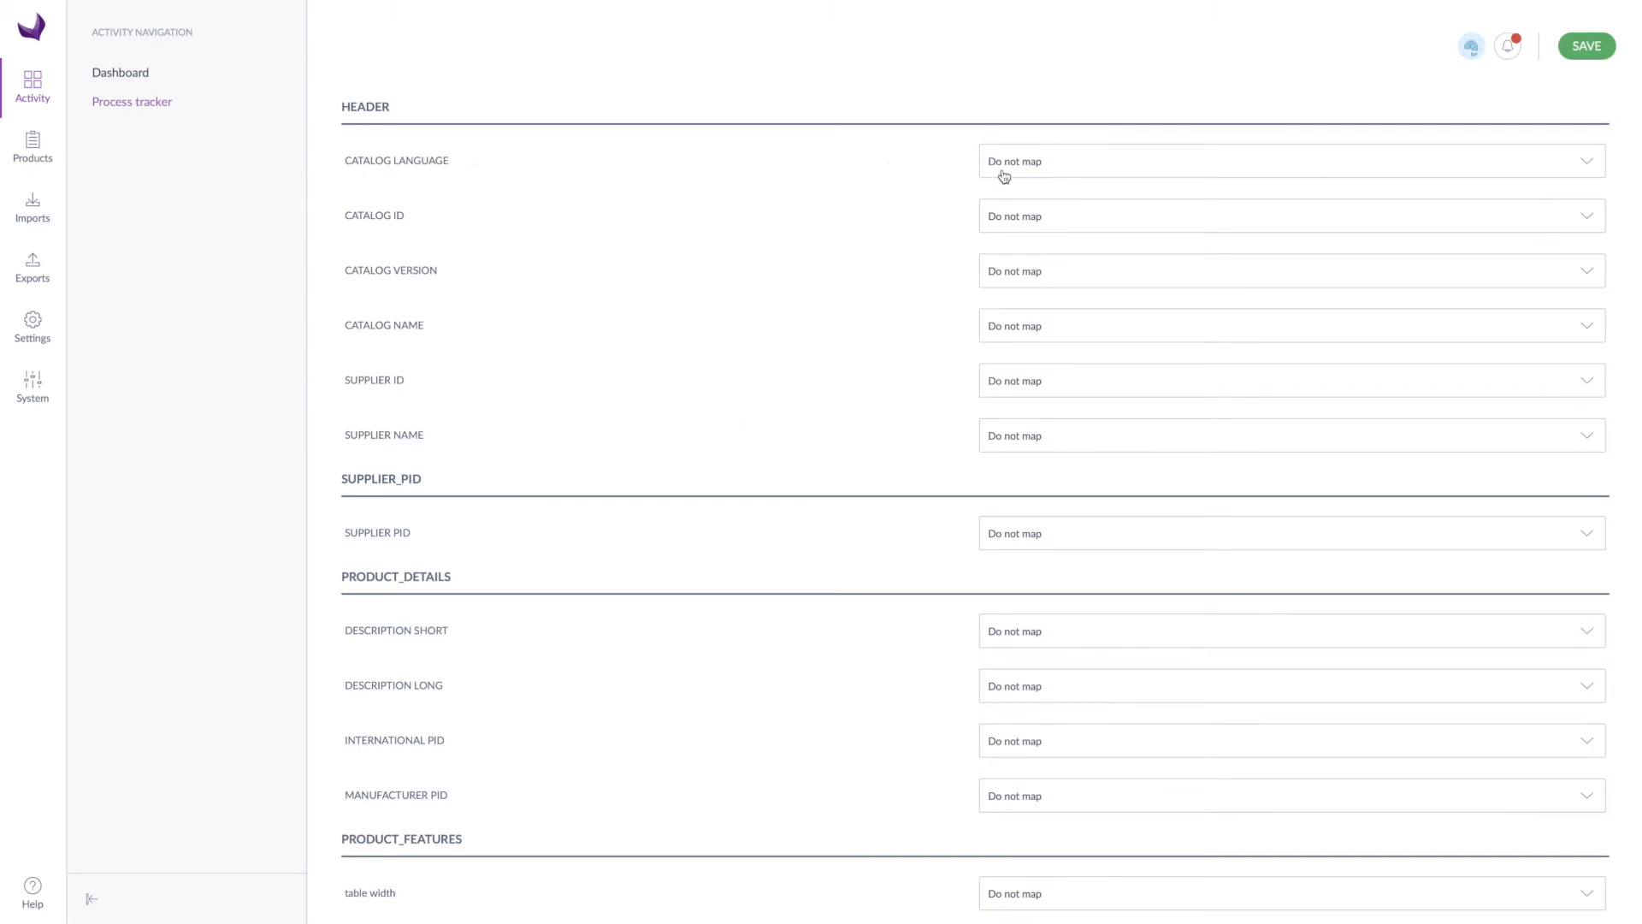
pyautogui.click(1085, 172)
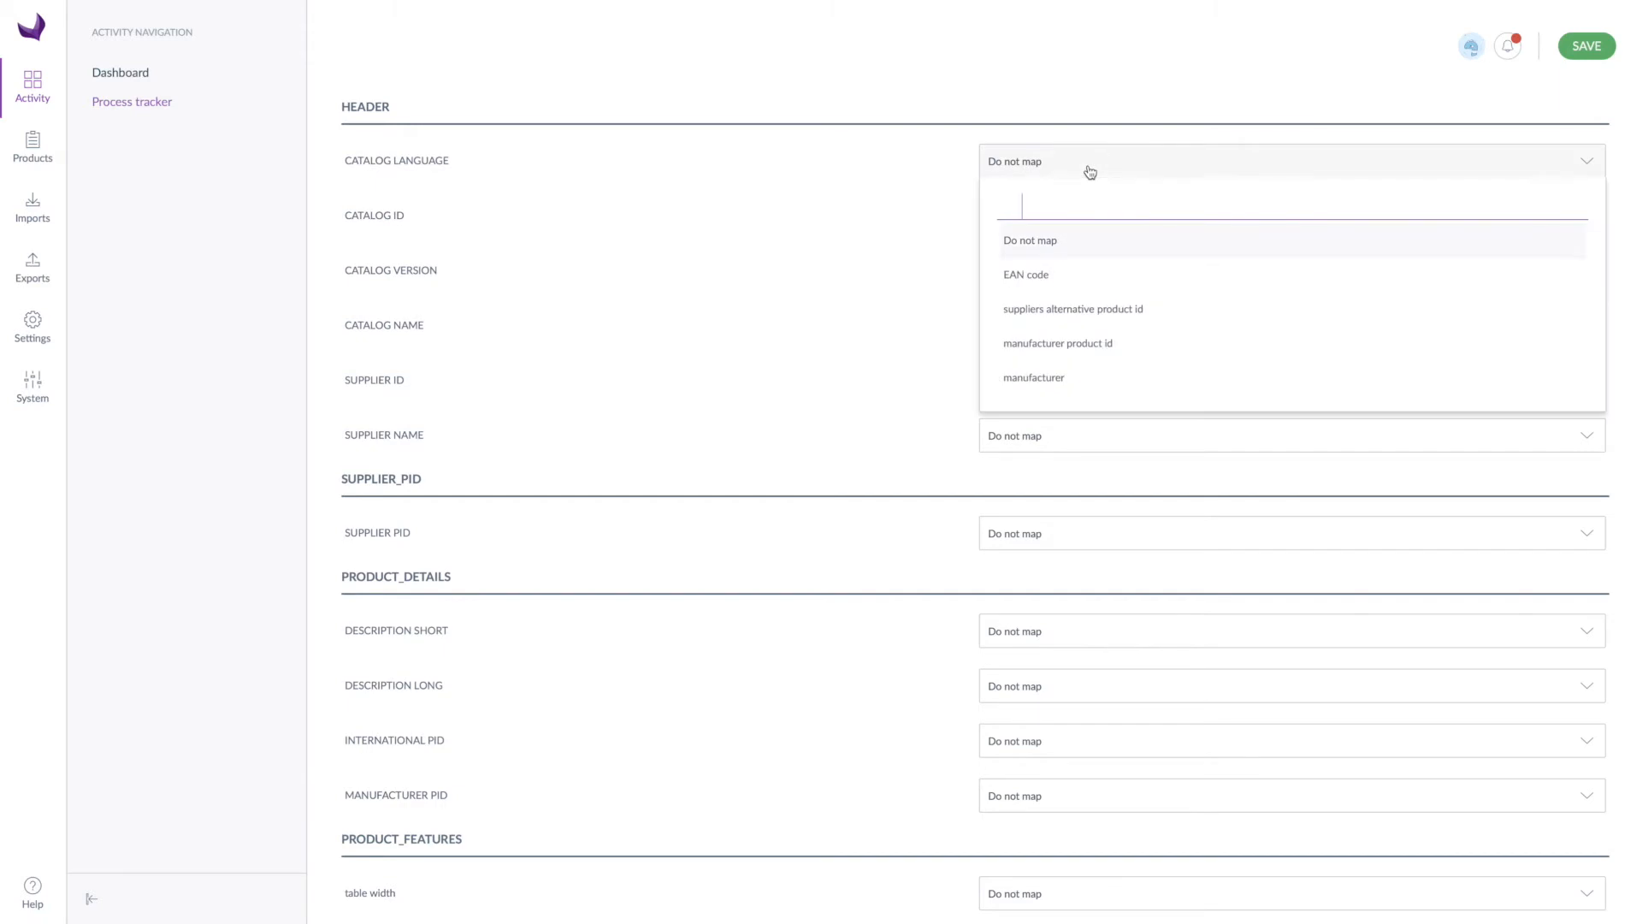
pyautogui.write('ca')
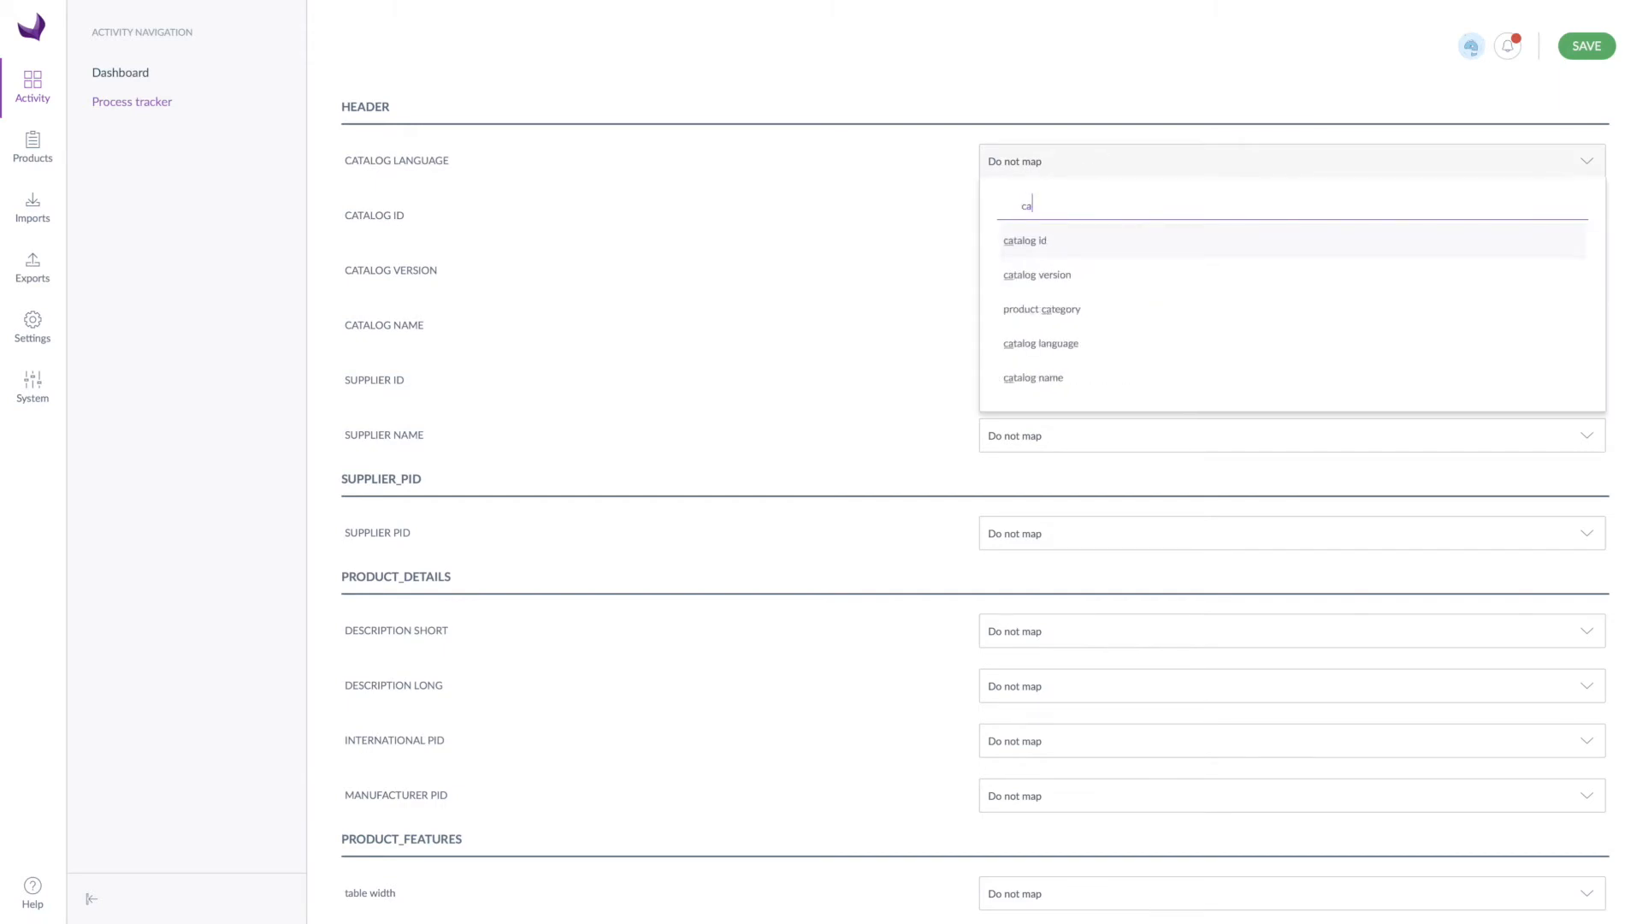
pyautogui.click(1081, 354)
pyautogui.click(1052, 218)
pyautogui.write('ca')
pyautogui.click(1069, 297)
# Map CATALOG VERSION to catalog version and CATALOG NAME to catalog name.
pyautogui.click(1076, 272)
pyautogui.write('ca')
pyautogui.click(1061, 384)
pyautogui.click(1067, 330)
pyautogui.write('ca')
pyautogui.click(1065, 541)
# Map SUPPLIER ID to supplier id and SUPPLIER NAME to supplier name in the header section.
pyautogui.click(1069, 385)
pyautogui.write('su')
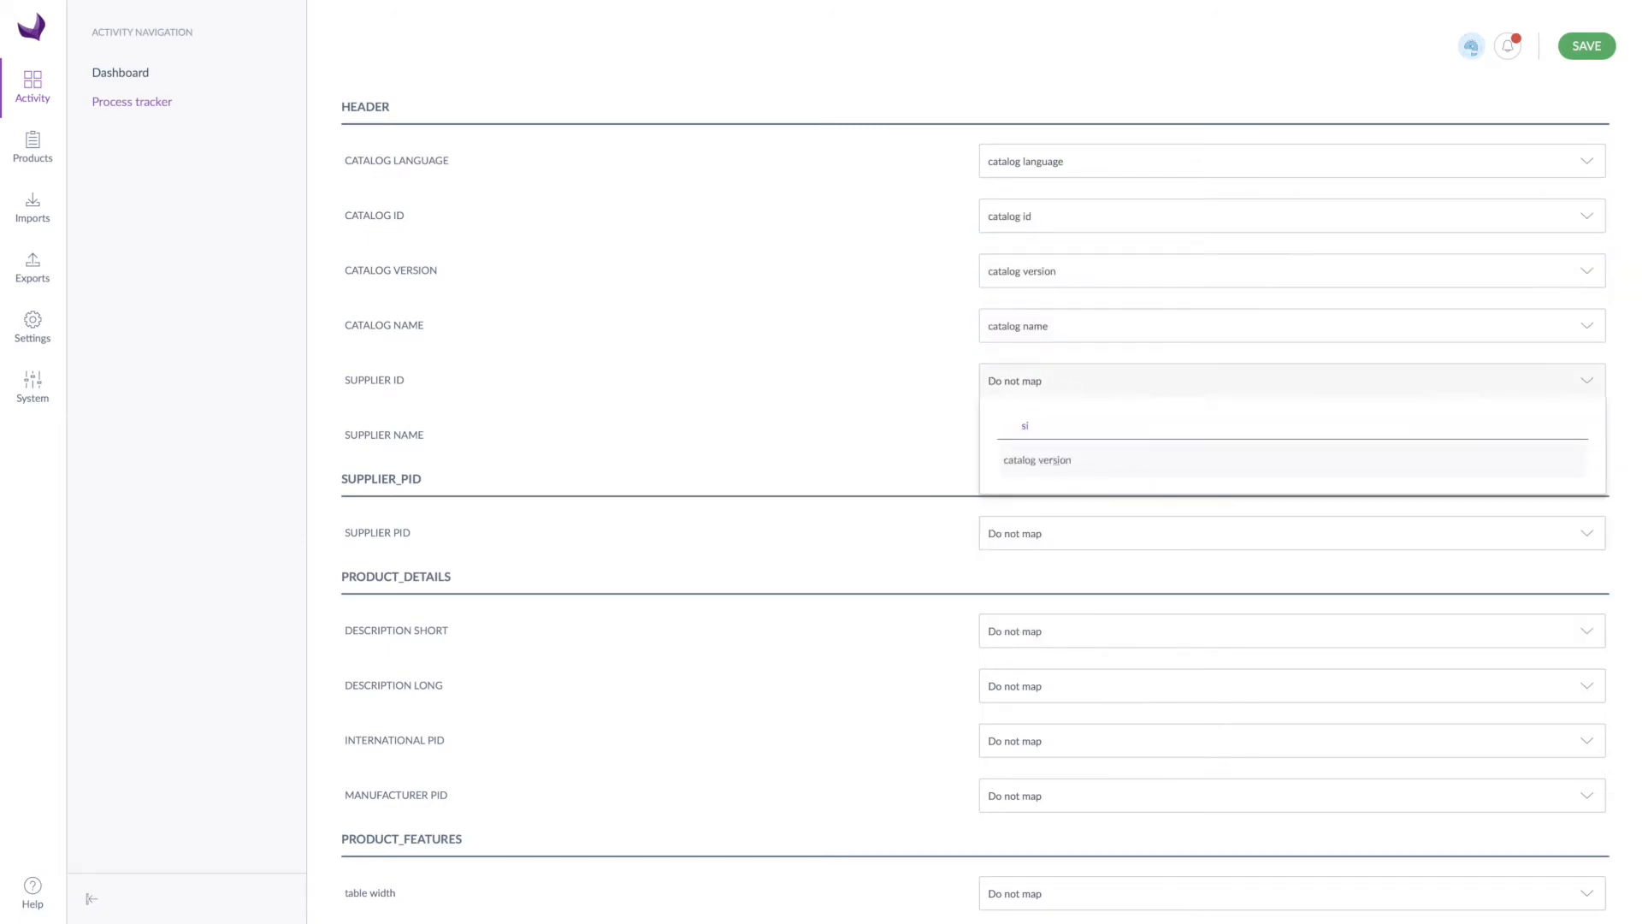
pyautogui.click(1052, 562)
pyautogui.click(1069, 435)
pyautogui.write('su')
pyautogui.click(1065, 581)
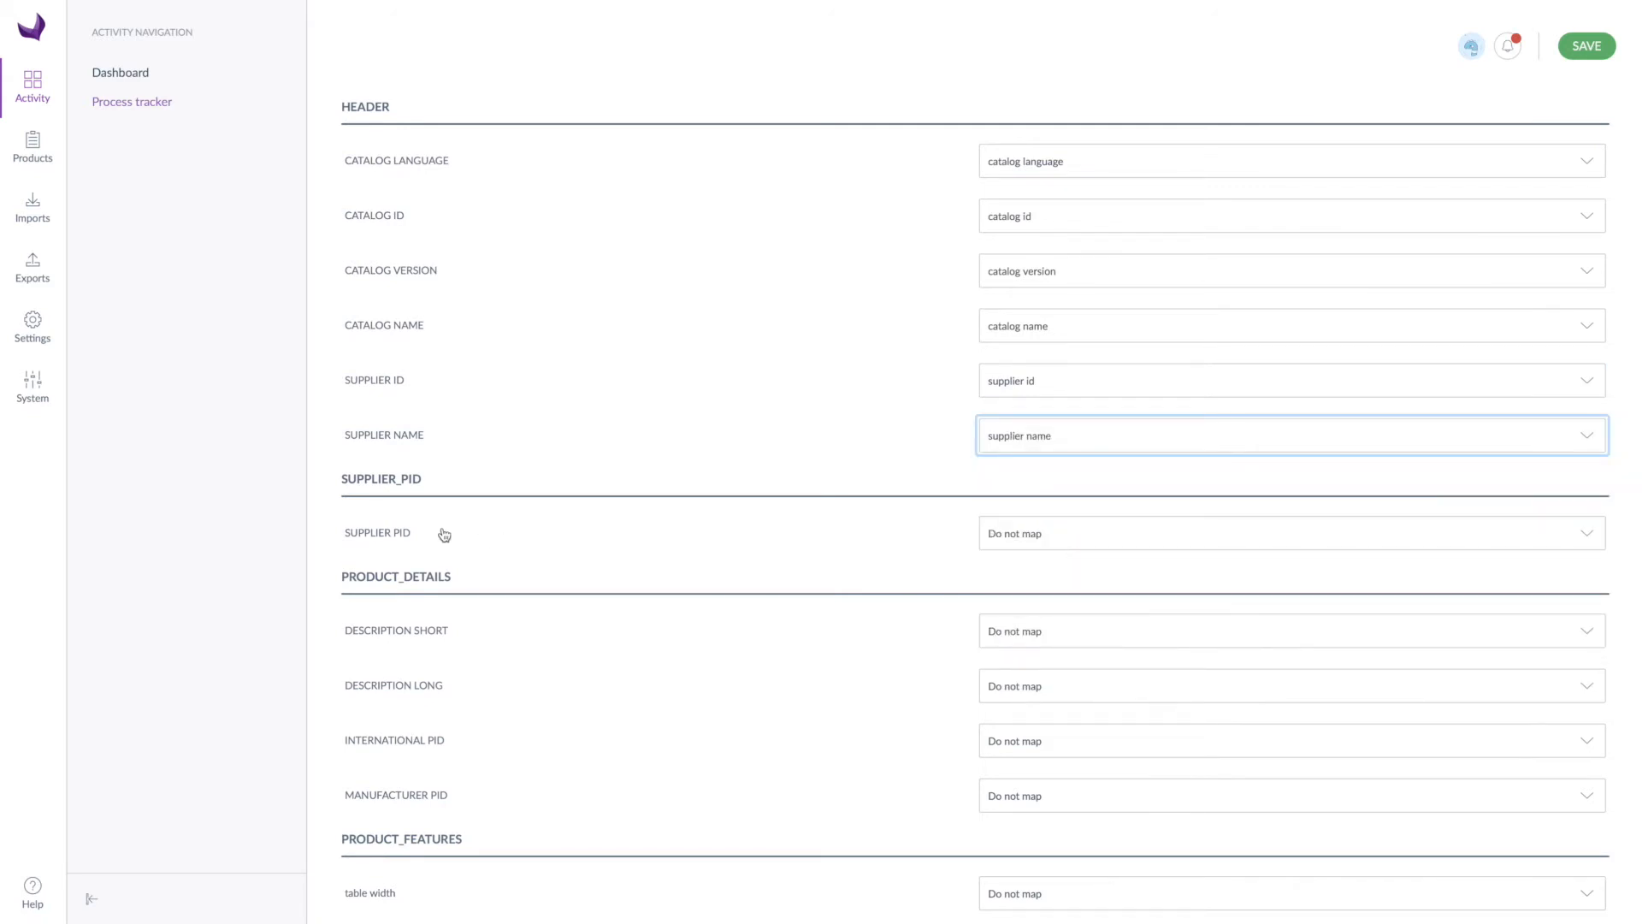
# Map SUPPLIER PID to the sku attribute.
pyautogui.click(1058, 544)
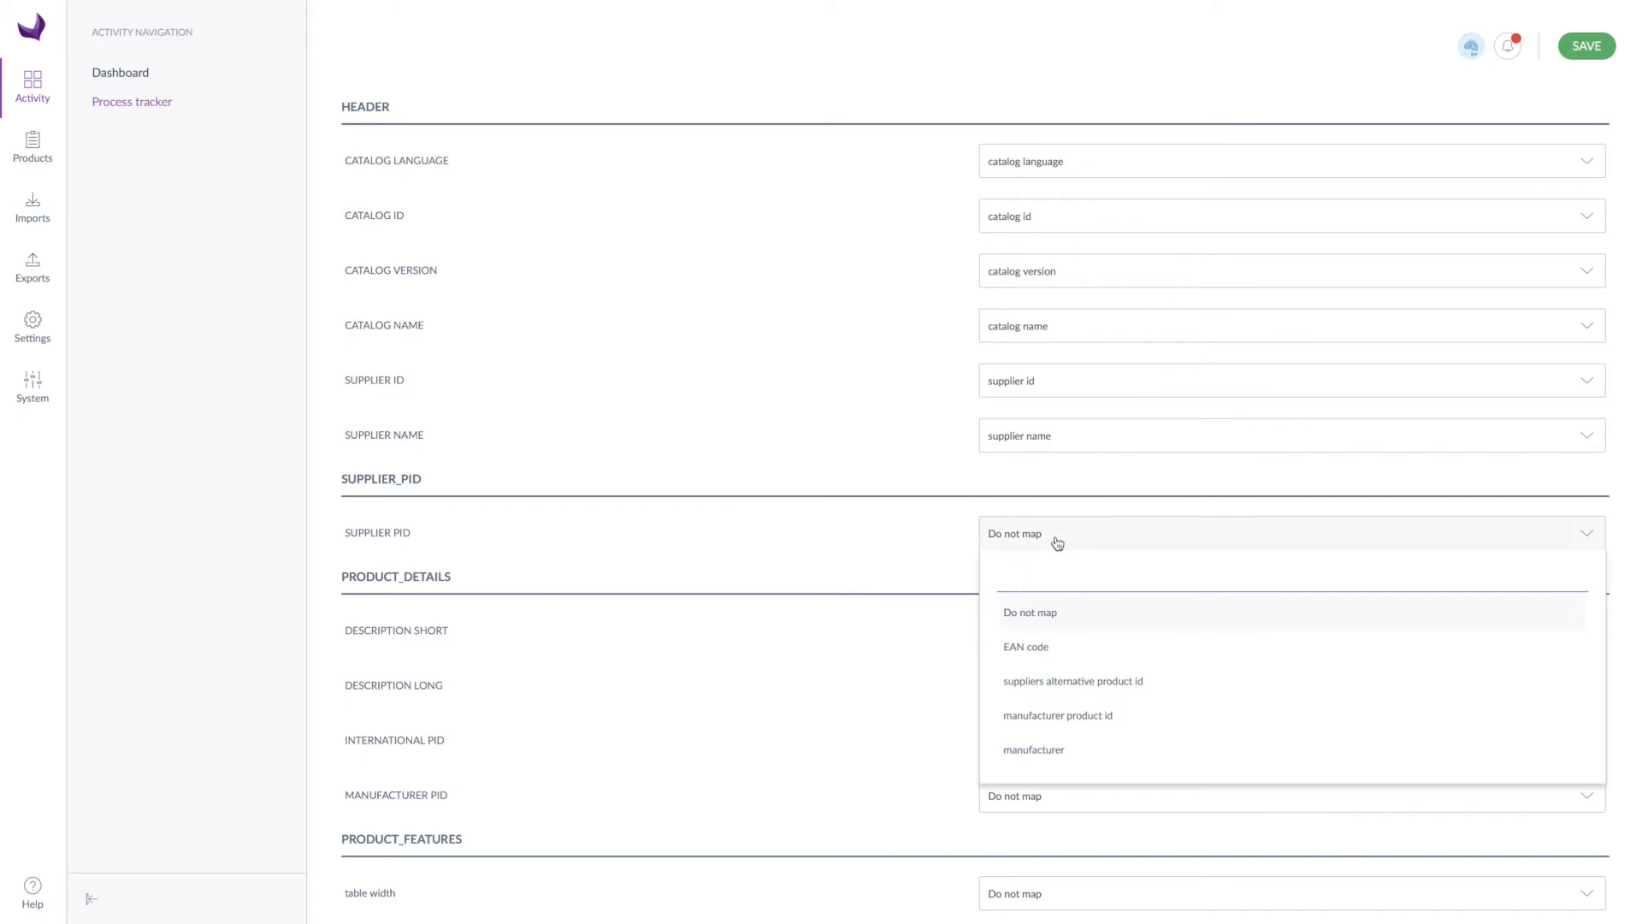
pyautogui.write('sku')
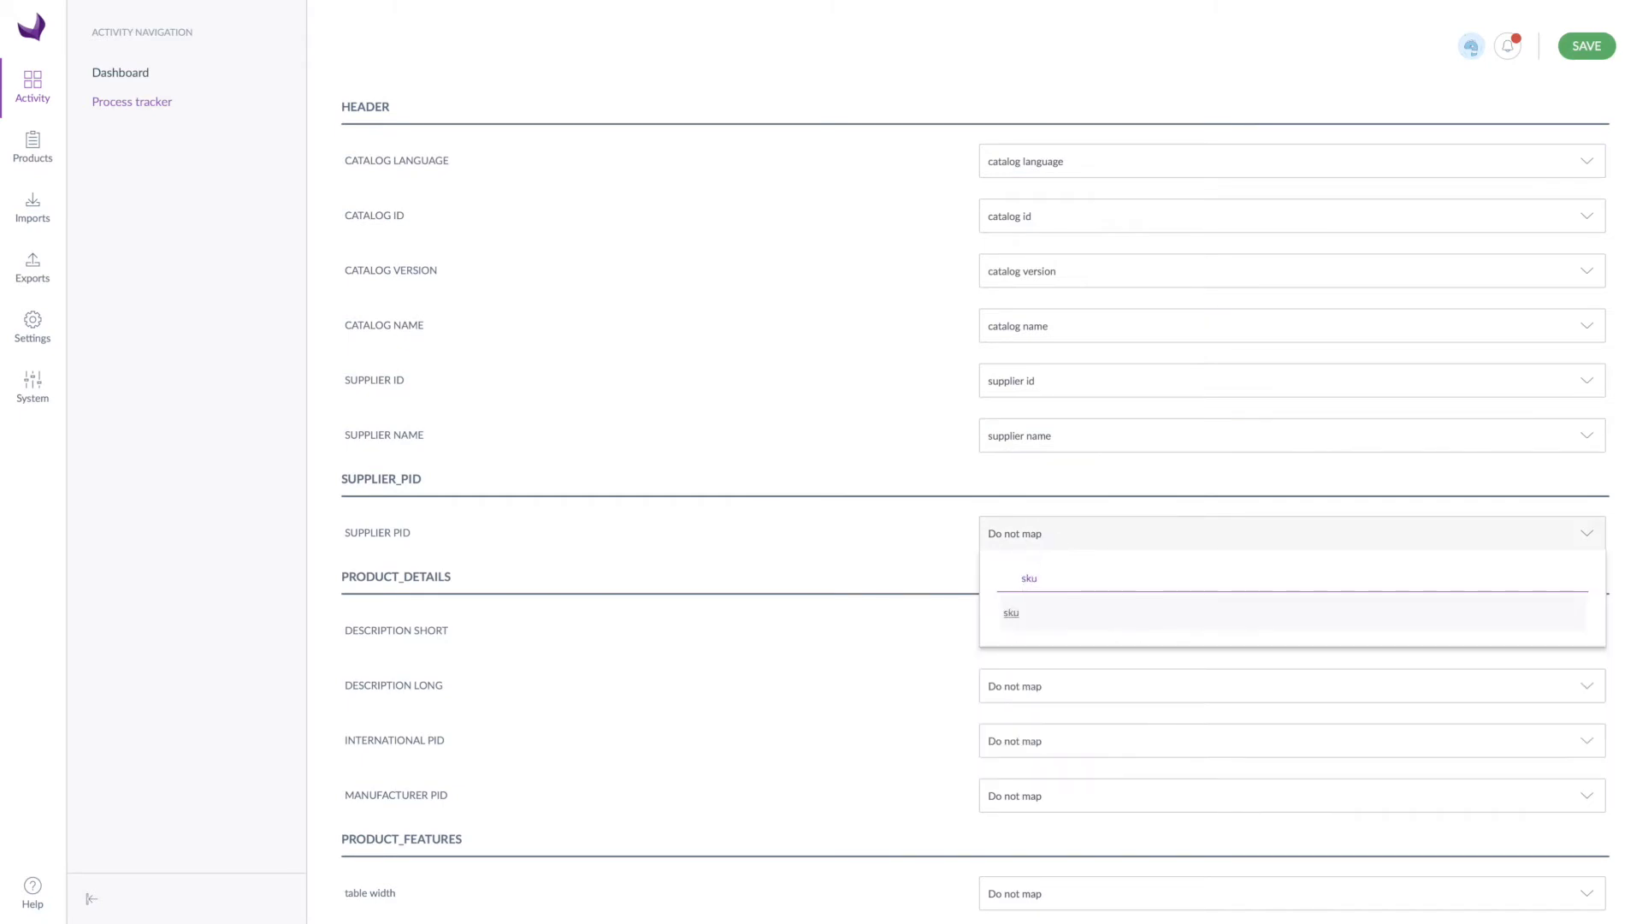
pyautogui.click(1014, 614)
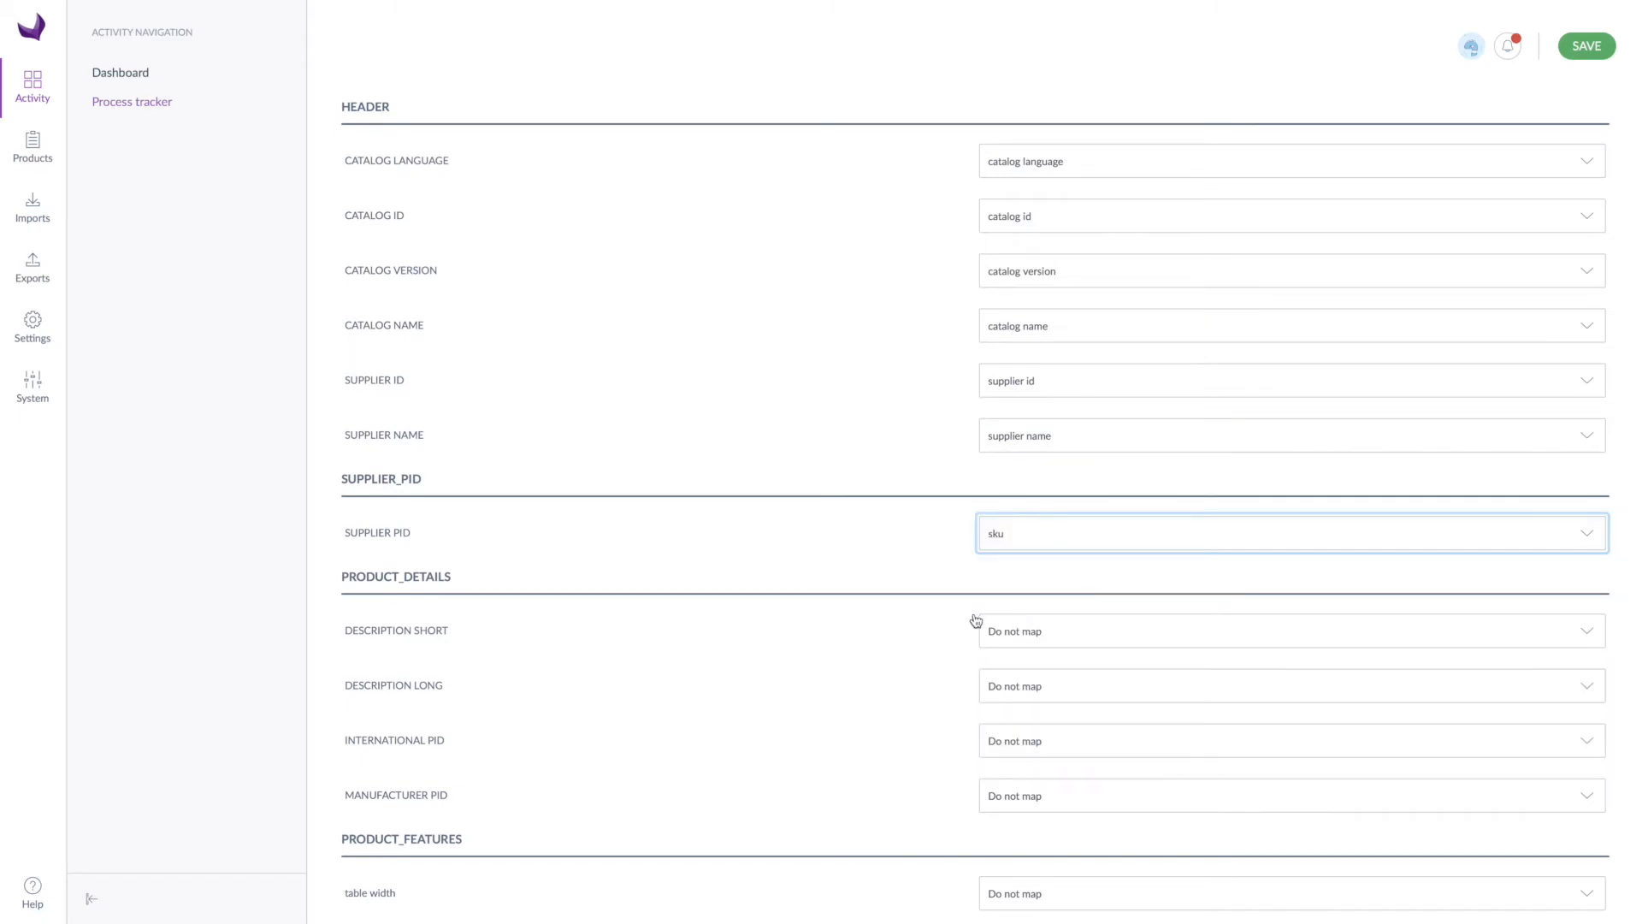
# In the product details, map DESCRIPTION SHORT to Product label and DESCRIPTION LONG to Product description.
pyautogui.scroll(-1, 976, 623)
pyautogui.scroll(-2, 975, 623)
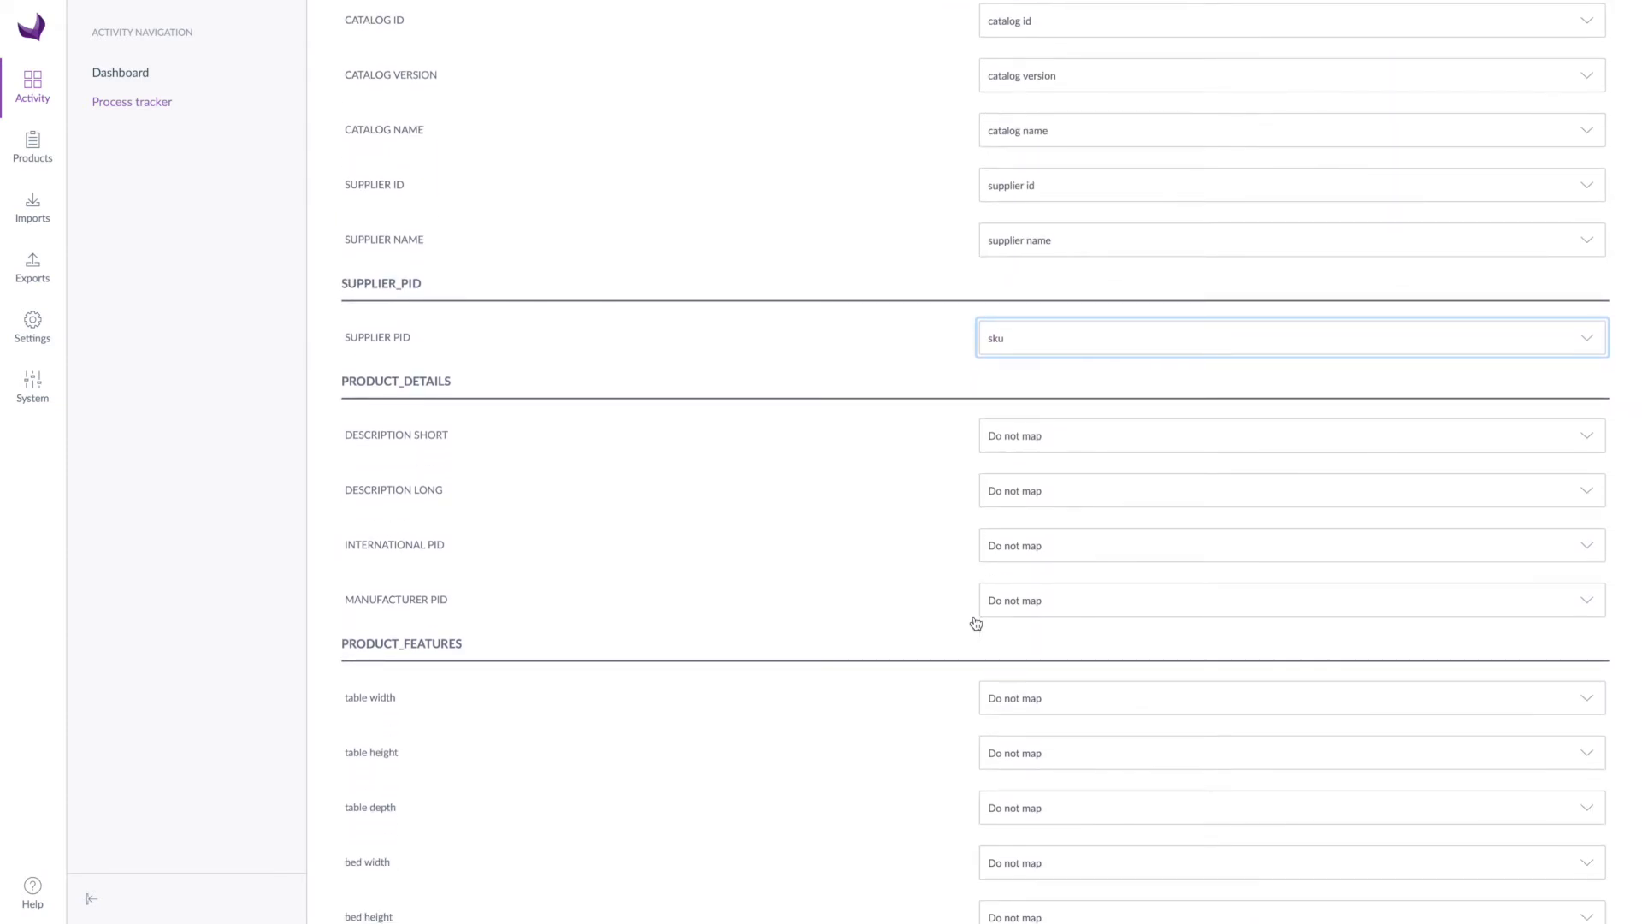
pyautogui.scroll(-1, 976, 623)
pyautogui.click(1065, 398)
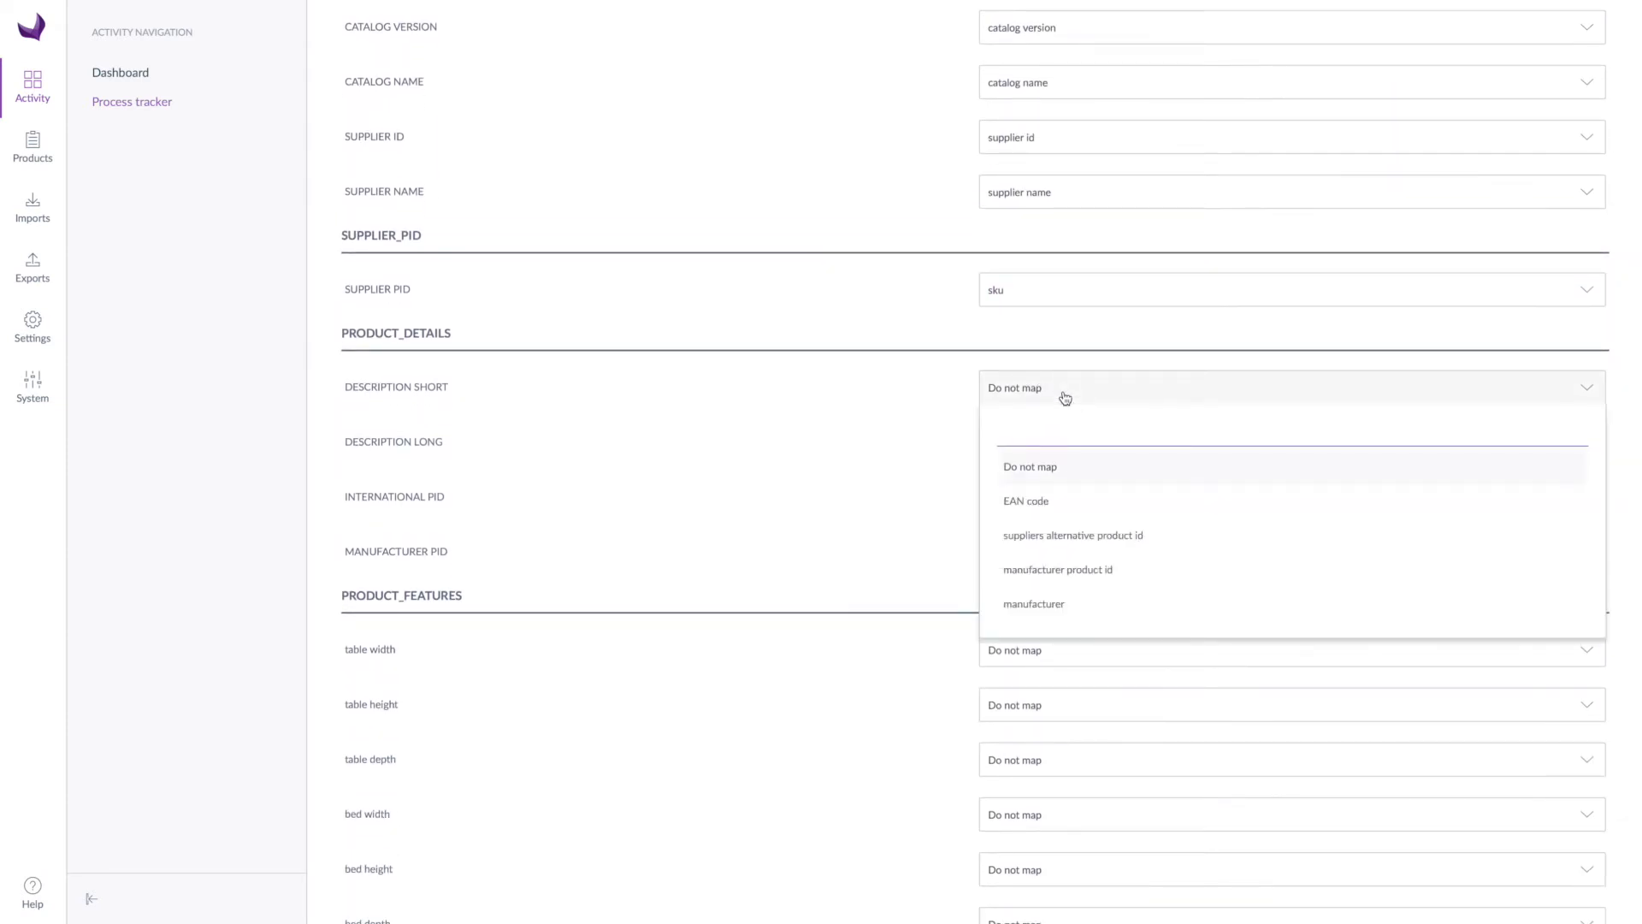
pyautogui.write('lab')
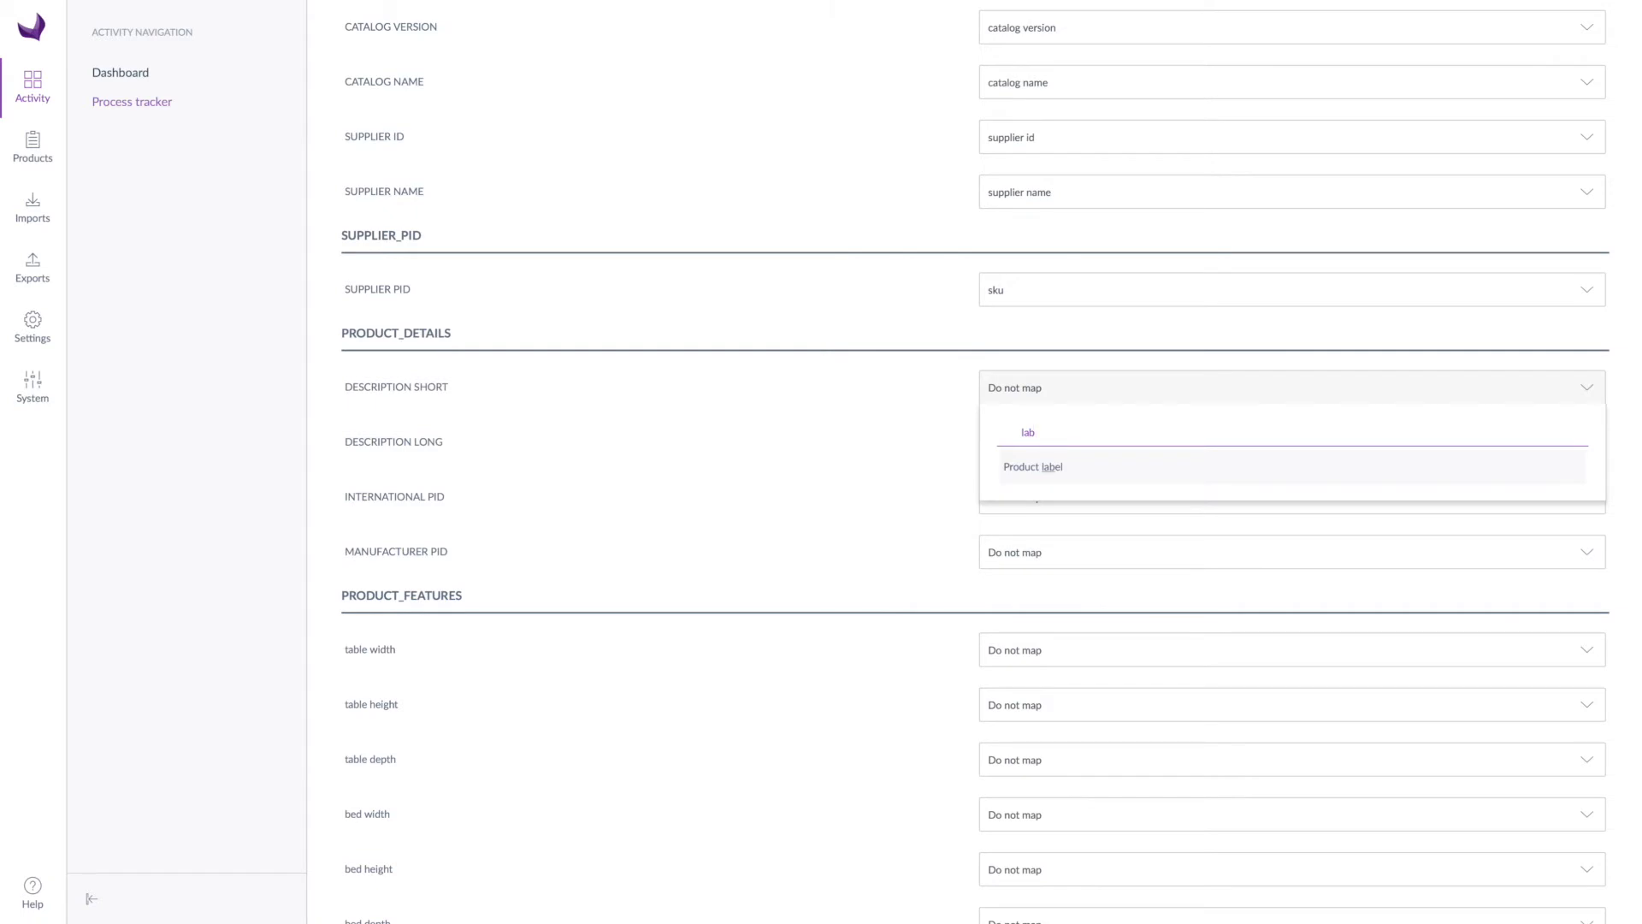
pyautogui.click(1075, 470)
pyautogui.click(1060, 449)
pyautogui.write('desc')
pyautogui.click(1052, 553)
# Map INTERNATIONAL PID to GTIN and MANUFACTURER PID to manufacturer product id.
pyautogui.click(1055, 500)
pyautogui.write('gt')
pyautogui.click(1029, 575)
pyautogui.click(1051, 556)
pyautogui.click(1078, 734)
# In the product features, map both table width and bed width to the Width attribute.
pyautogui.scroll(-3, 949, 671)
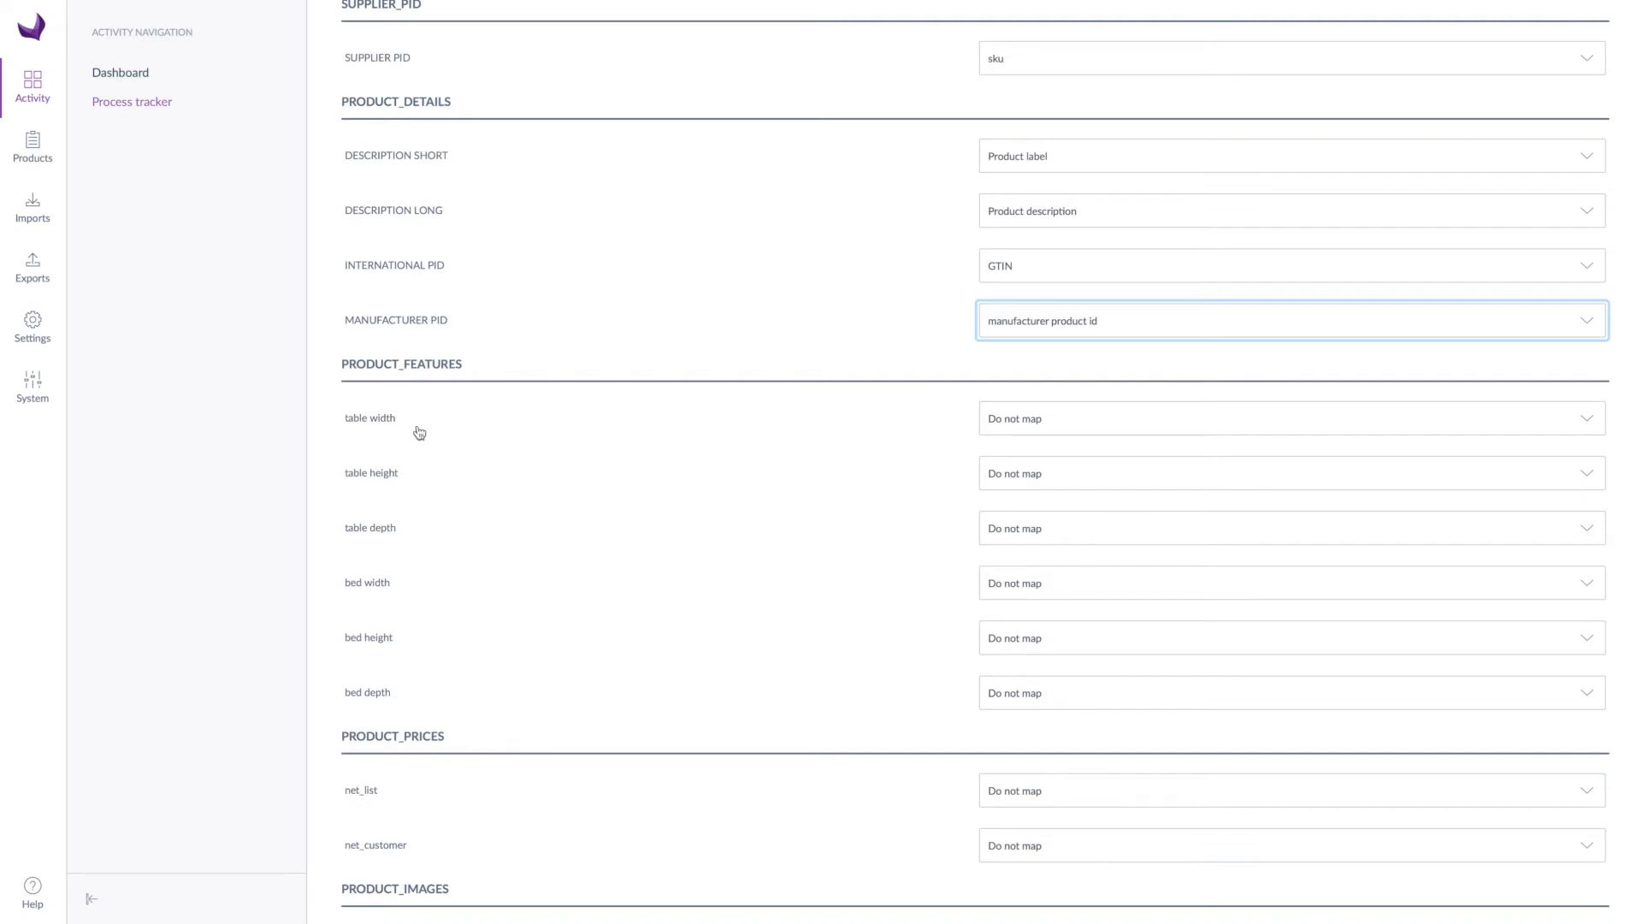
pyautogui.click(1070, 423)
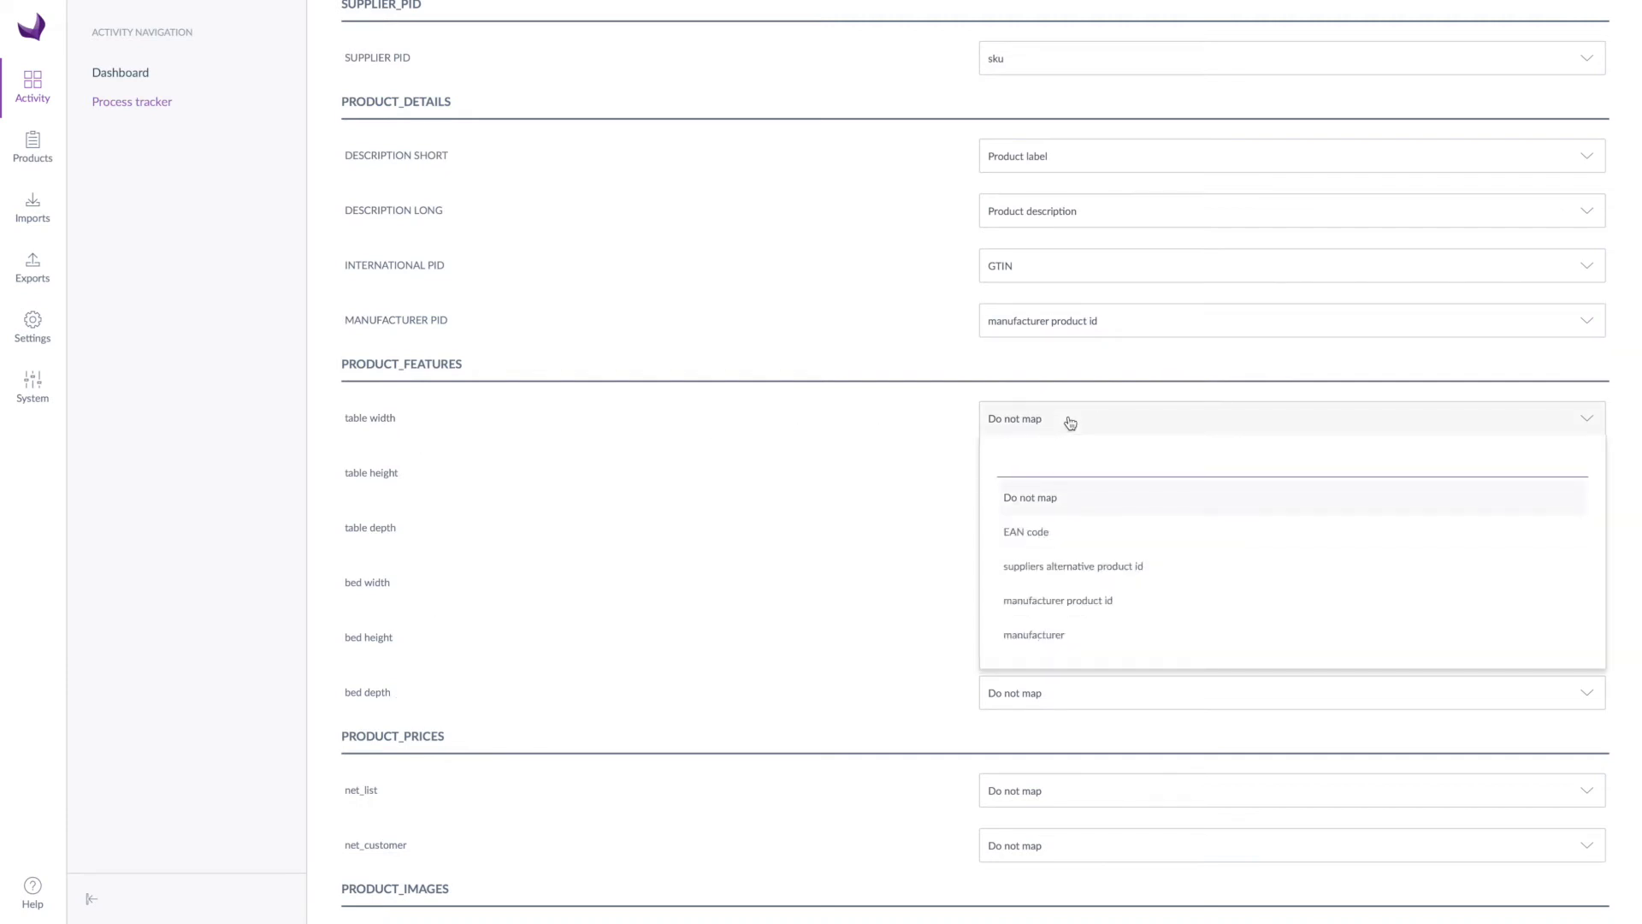
pyautogui.write('th')
pyautogui.click(1027, 501)
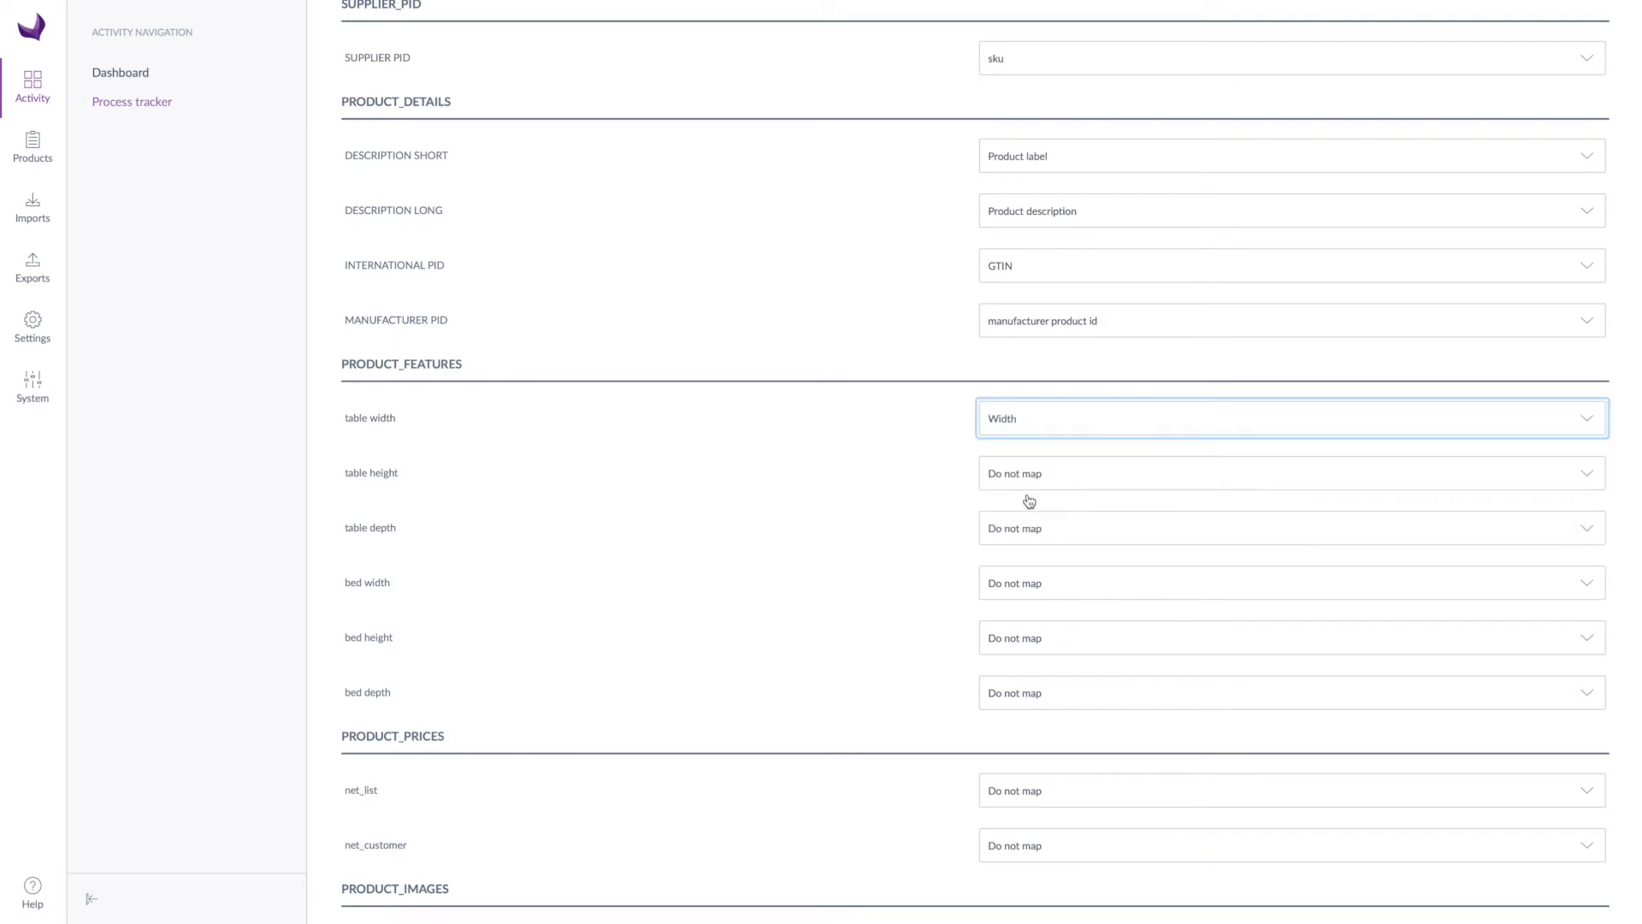
pyautogui.click(1026, 591)
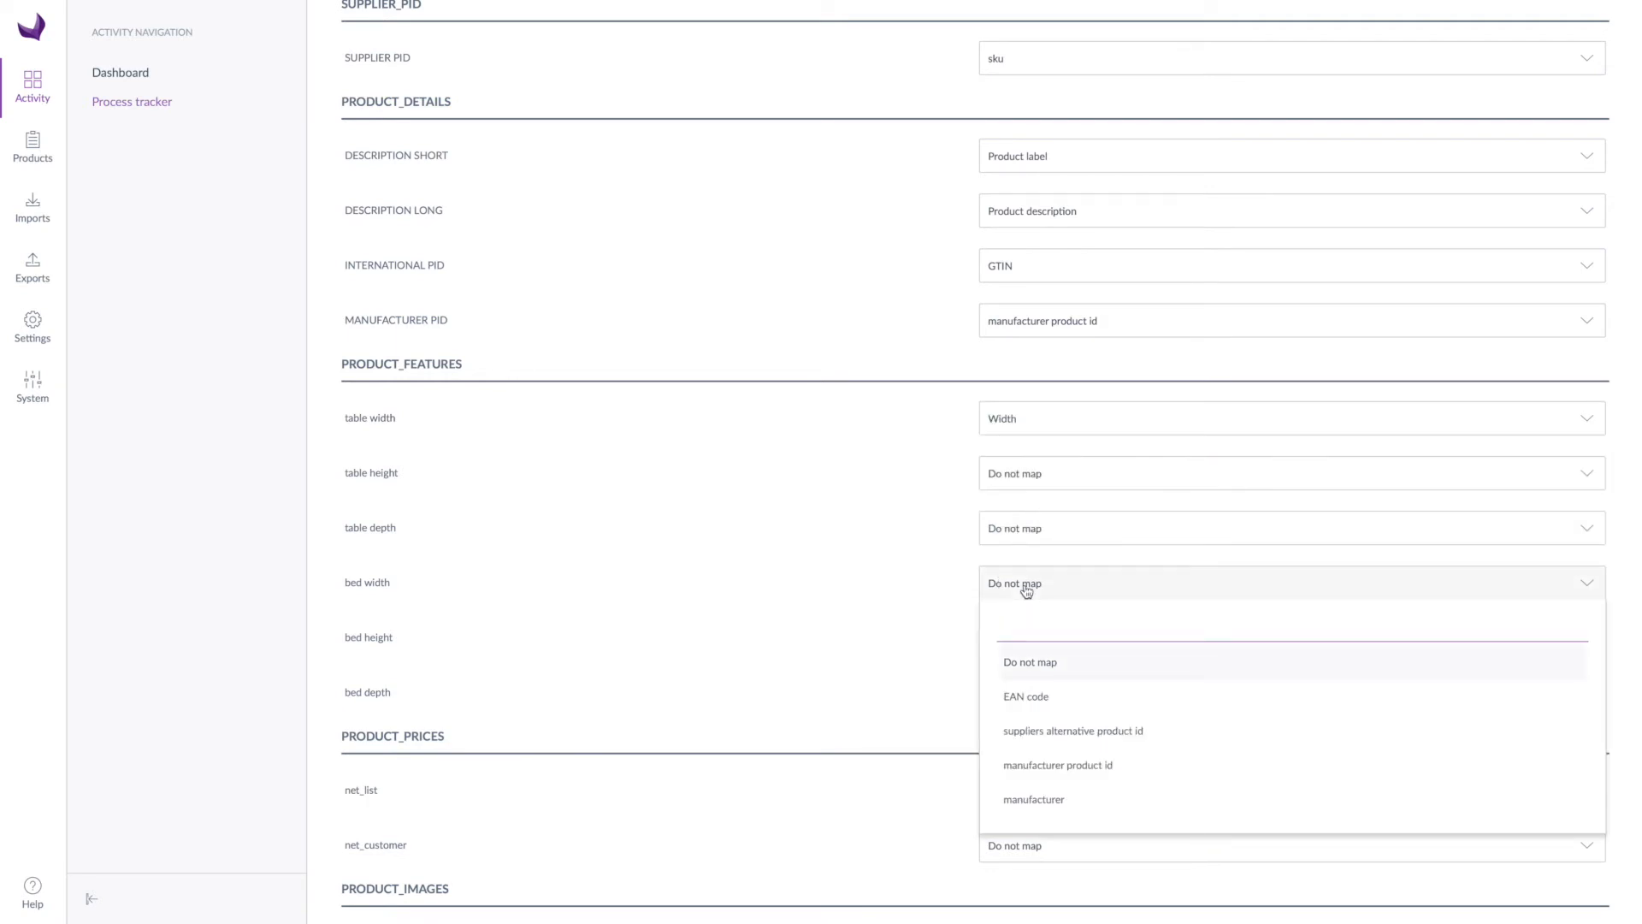
pyautogui.write('th')
pyautogui.click(1025, 673)
# Map both table height and bed height to the Height attribute.
pyautogui.click(1016, 480)
pyautogui.click(1009, 550)
pyautogui.click(1001, 646)
pyautogui.click(1009, 715)
# Map both table depth and bed depth to the Depth attribute.
pyautogui.click(1036, 537)
pyautogui.write('th')
pyautogui.click(1033, 649)
pyautogui.click(1044, 688)
pyautogui.write('th')
pyautogui.click(1034, 649)
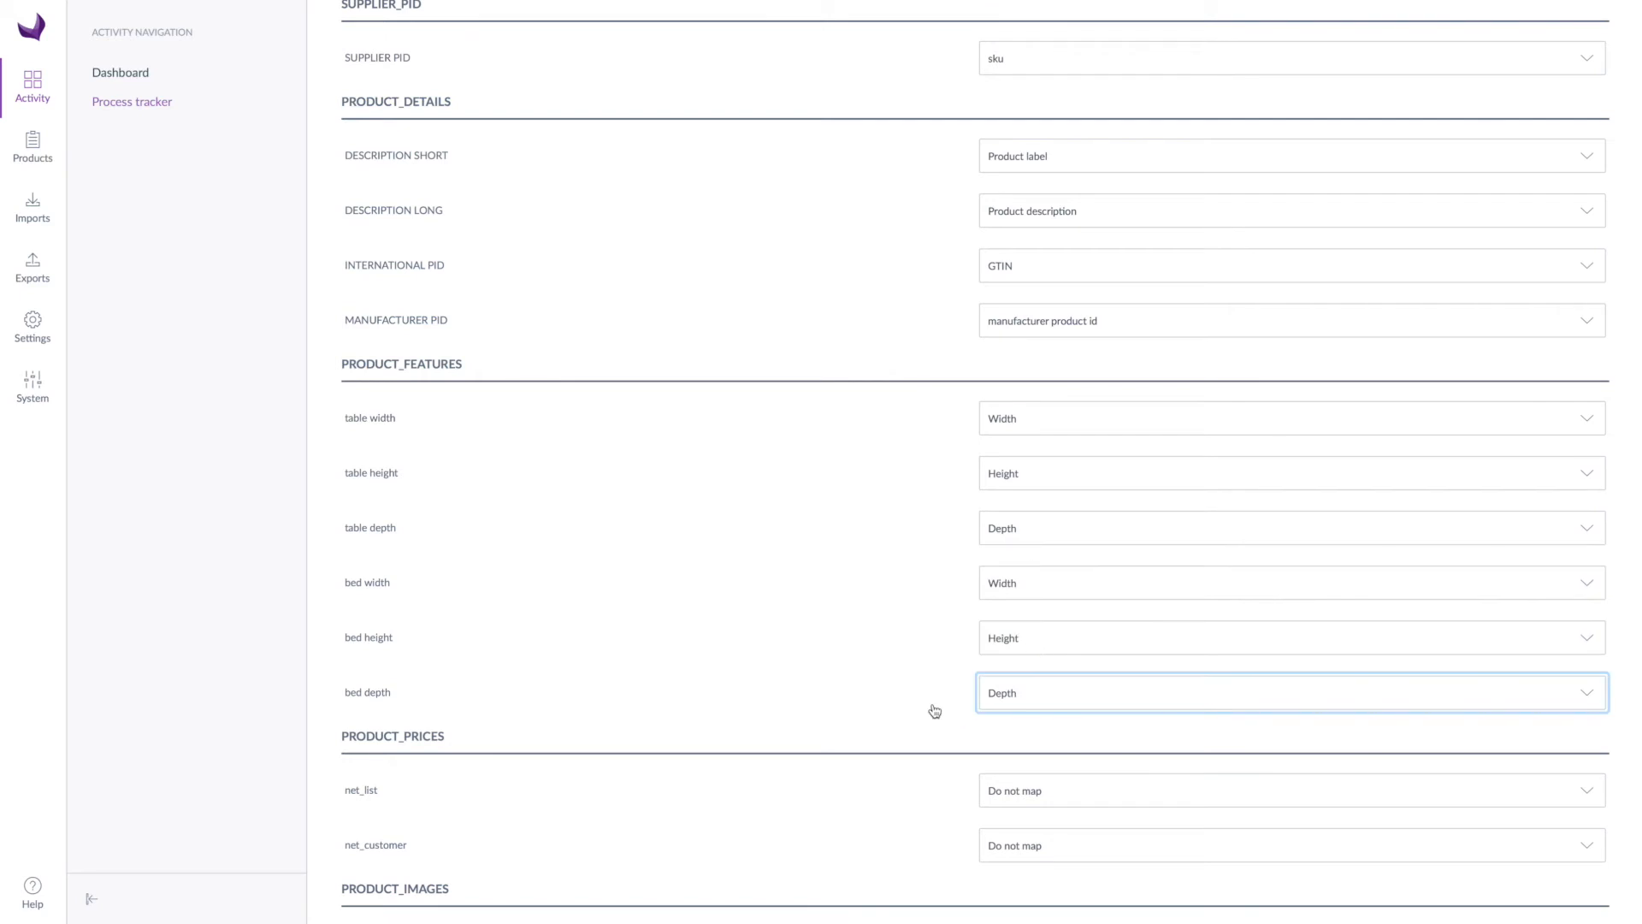
# In the product prices, map net_list to net list price and net_customer to net customer price.
pyautogui.scroll(-2, 936, 710)
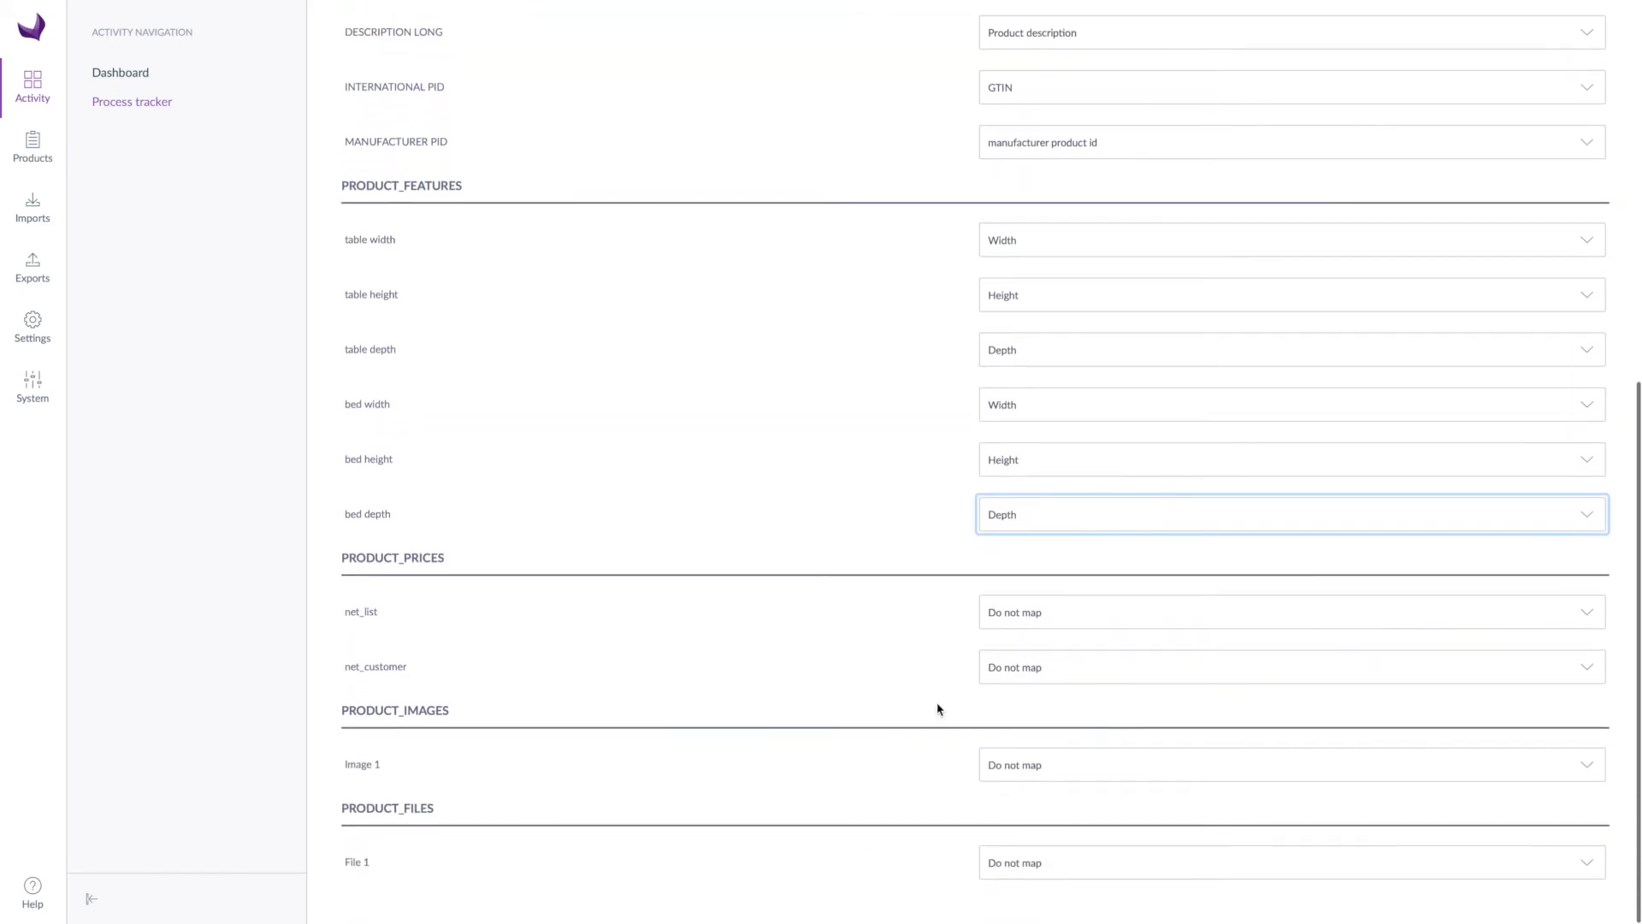
pyautogui.click(1082, 625)
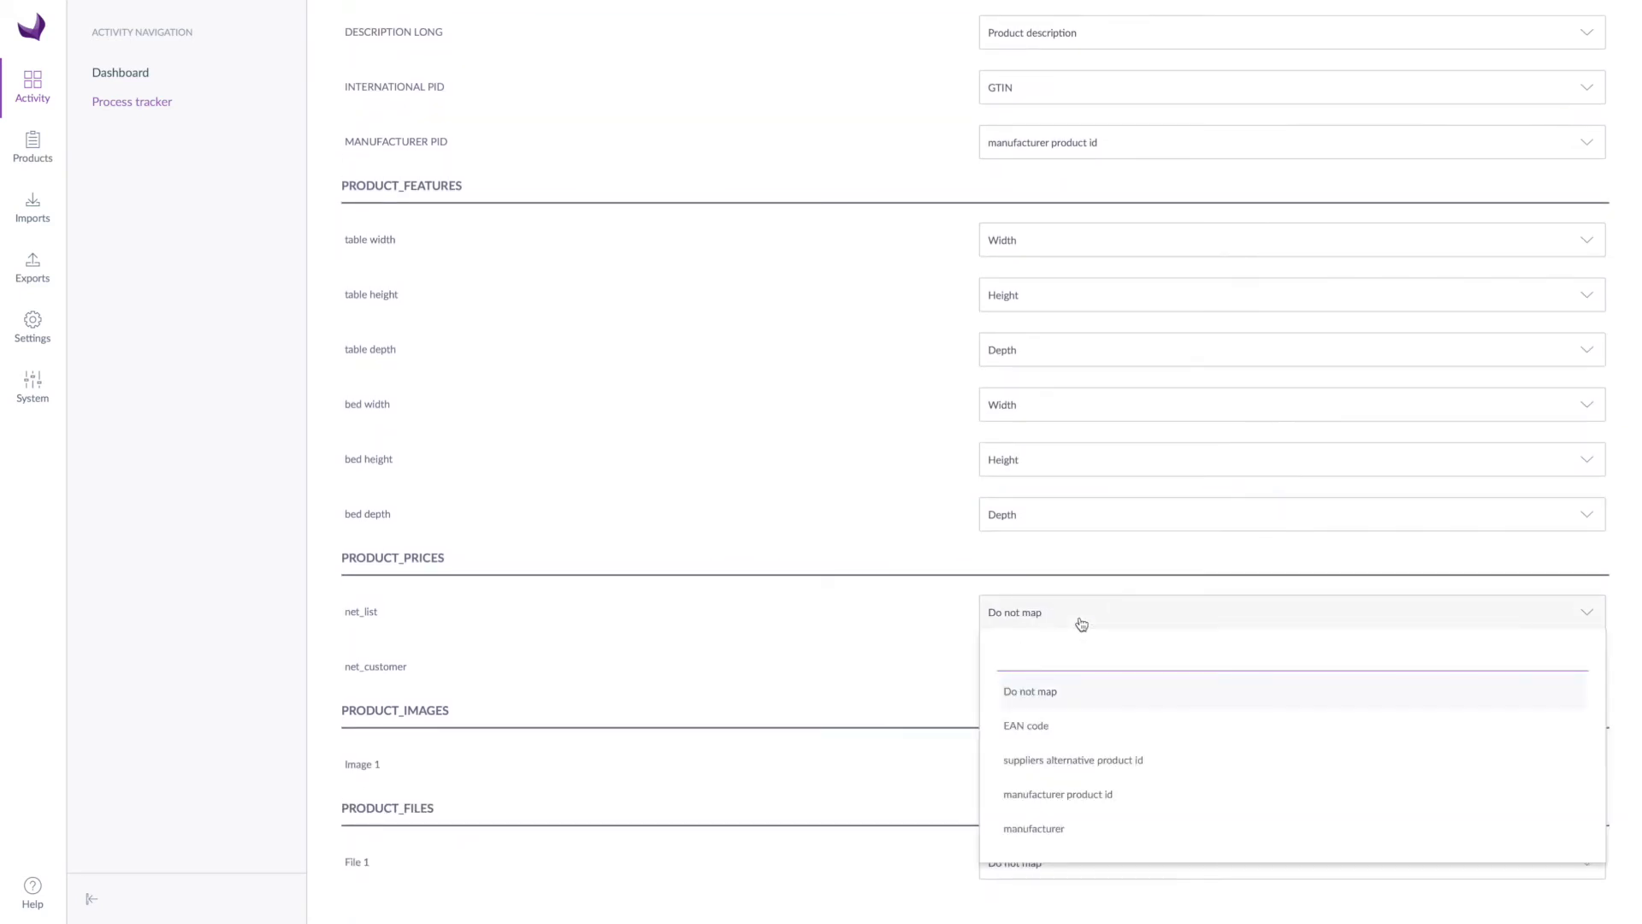
pyautogui.write('ne')
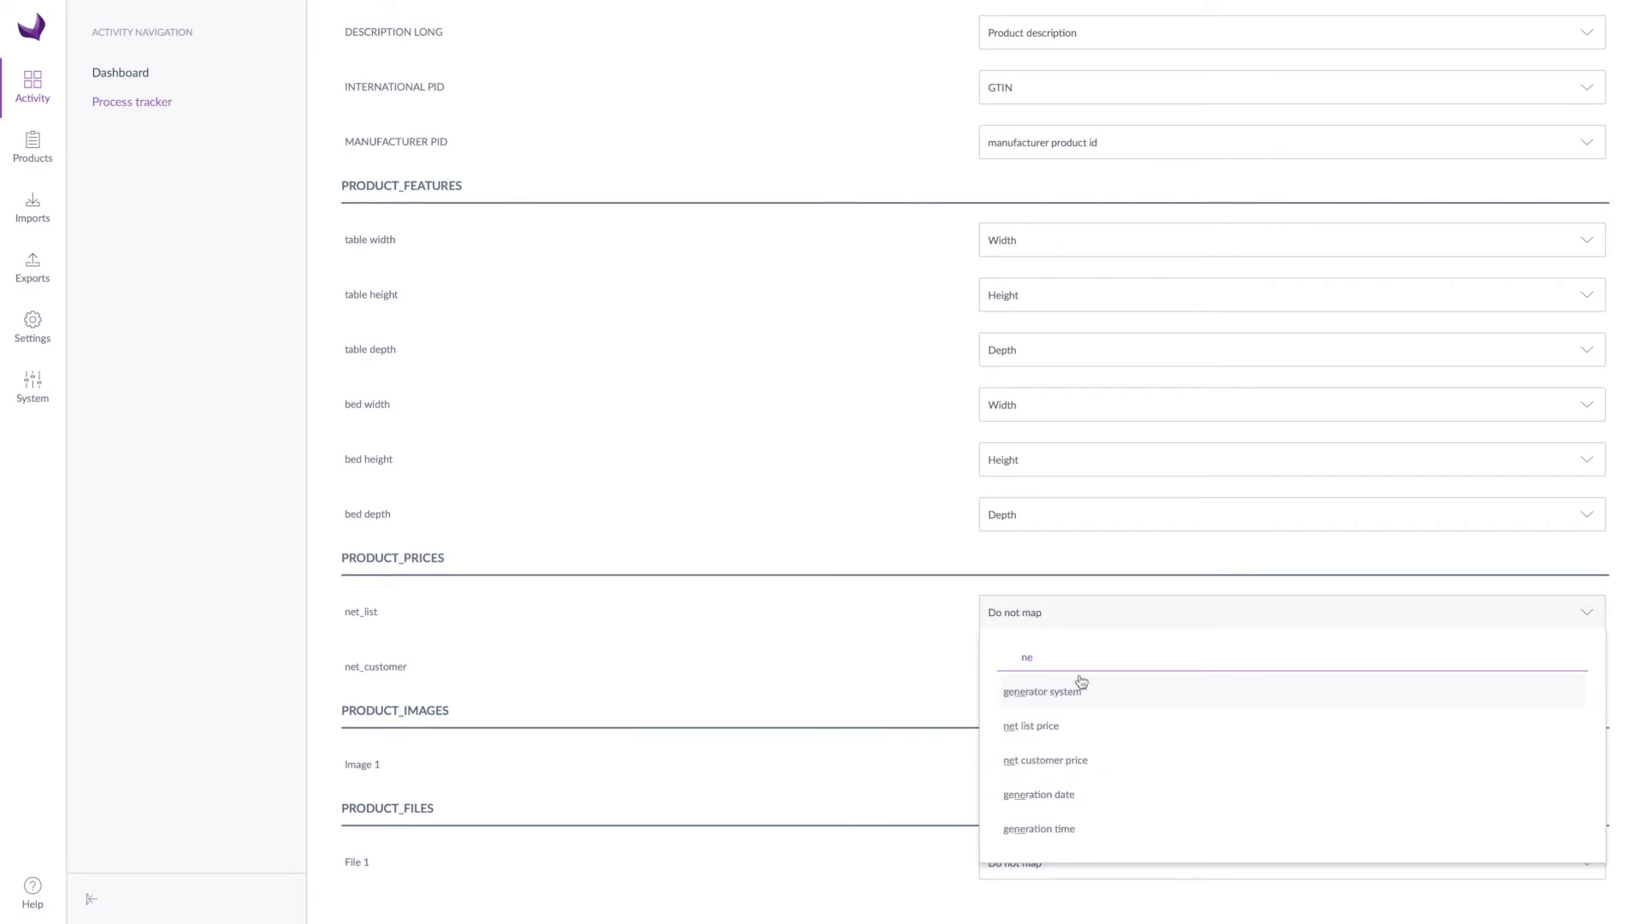
pyautogui.click(1052, 724)
pyautogui.click(1055, 679)
pyautogui.write('ne')
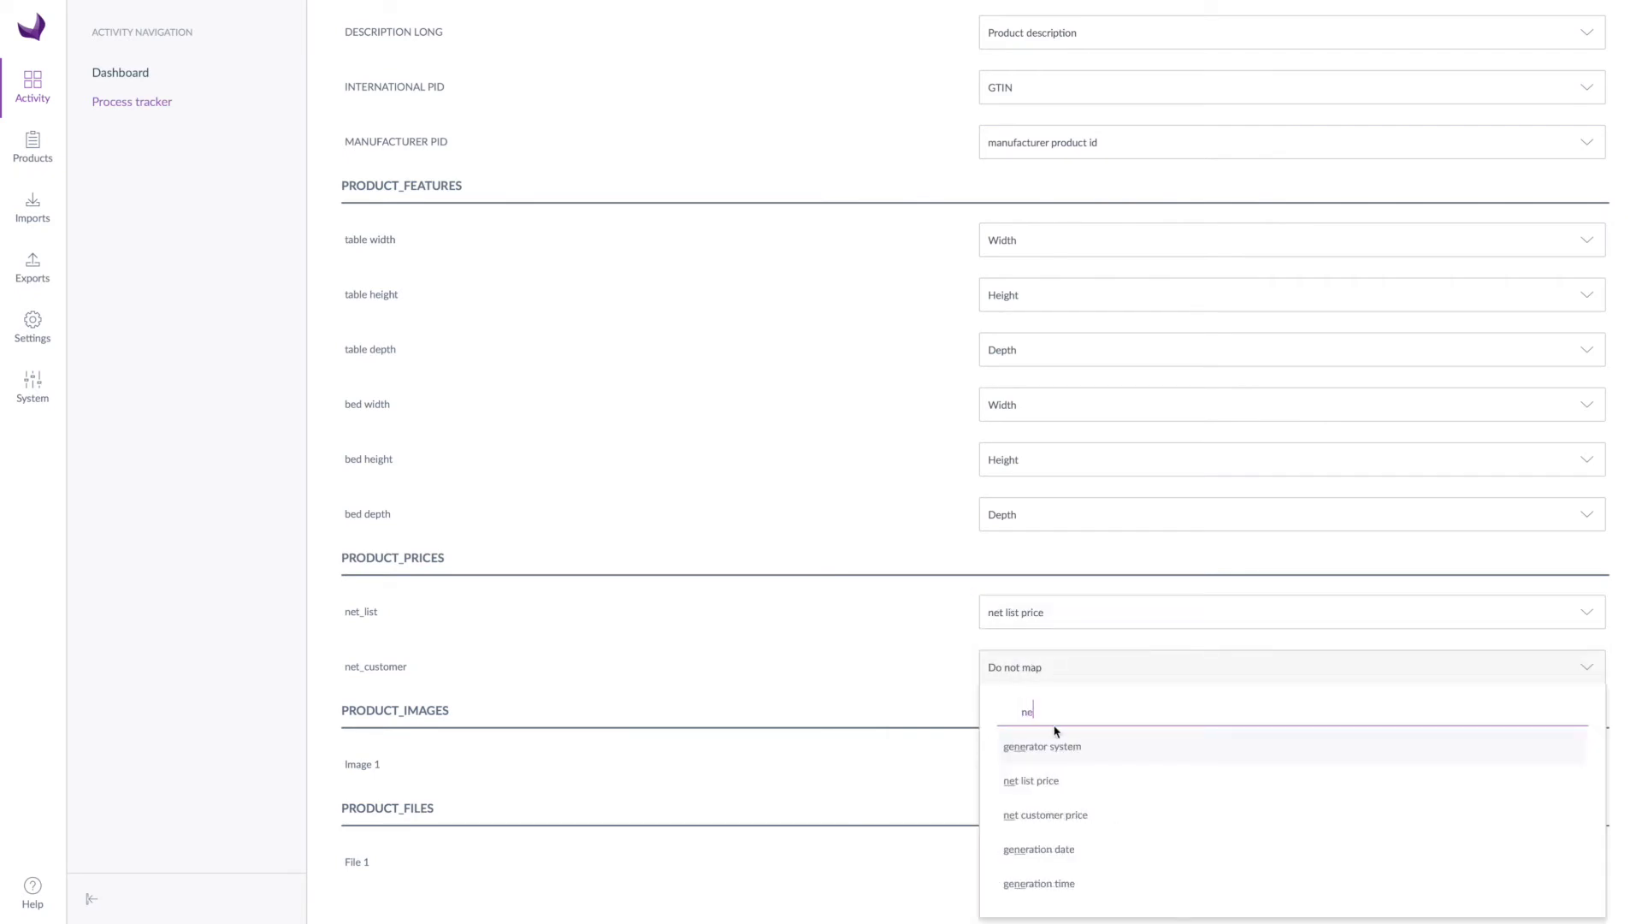
pyautogui.click(1046, 814)
# Map Image 1 to Primary image and File 1 to File data sheet.
pyautogui.click(1086, 774)
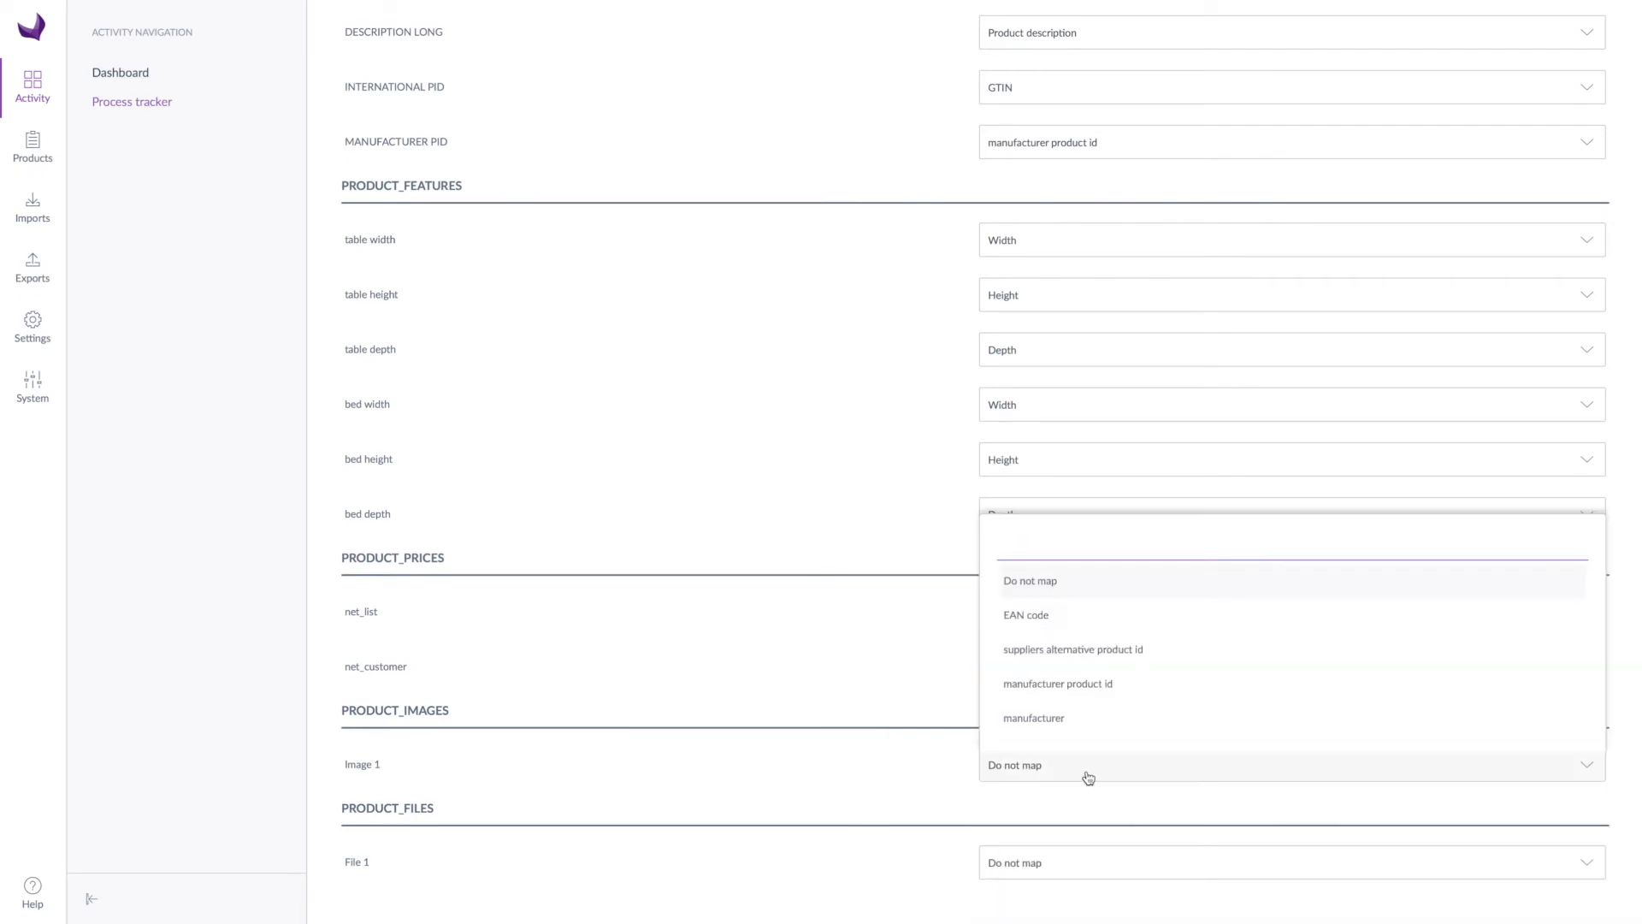
pyautogui.write('pri')
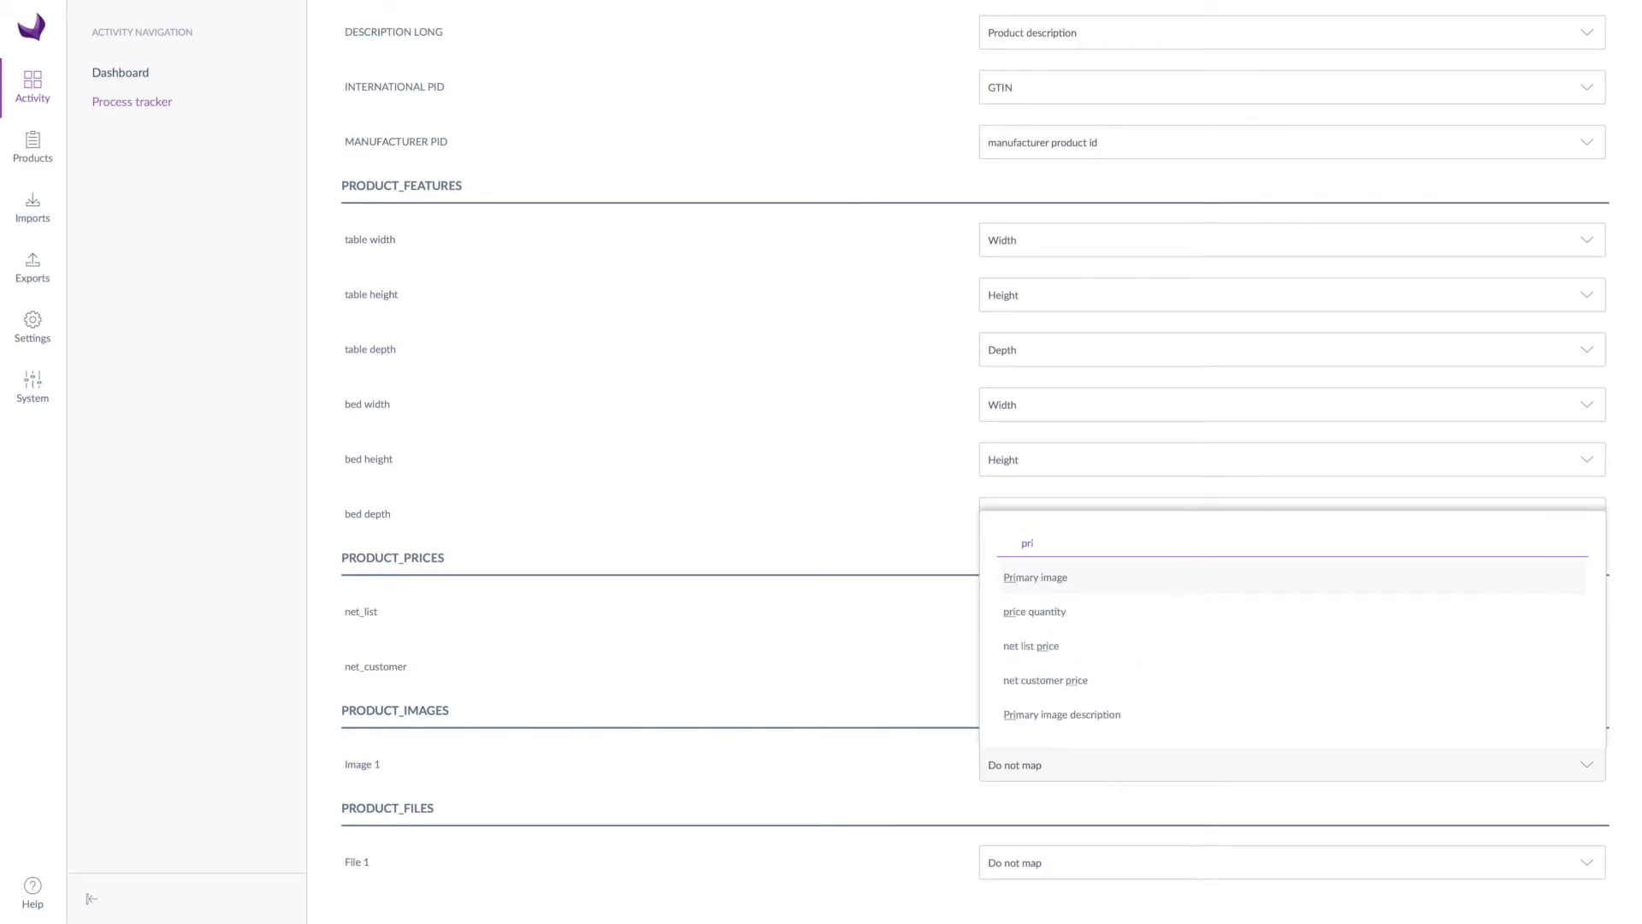
pyautogui.click(1064, 582)
pyautogui.click(1079, 871)
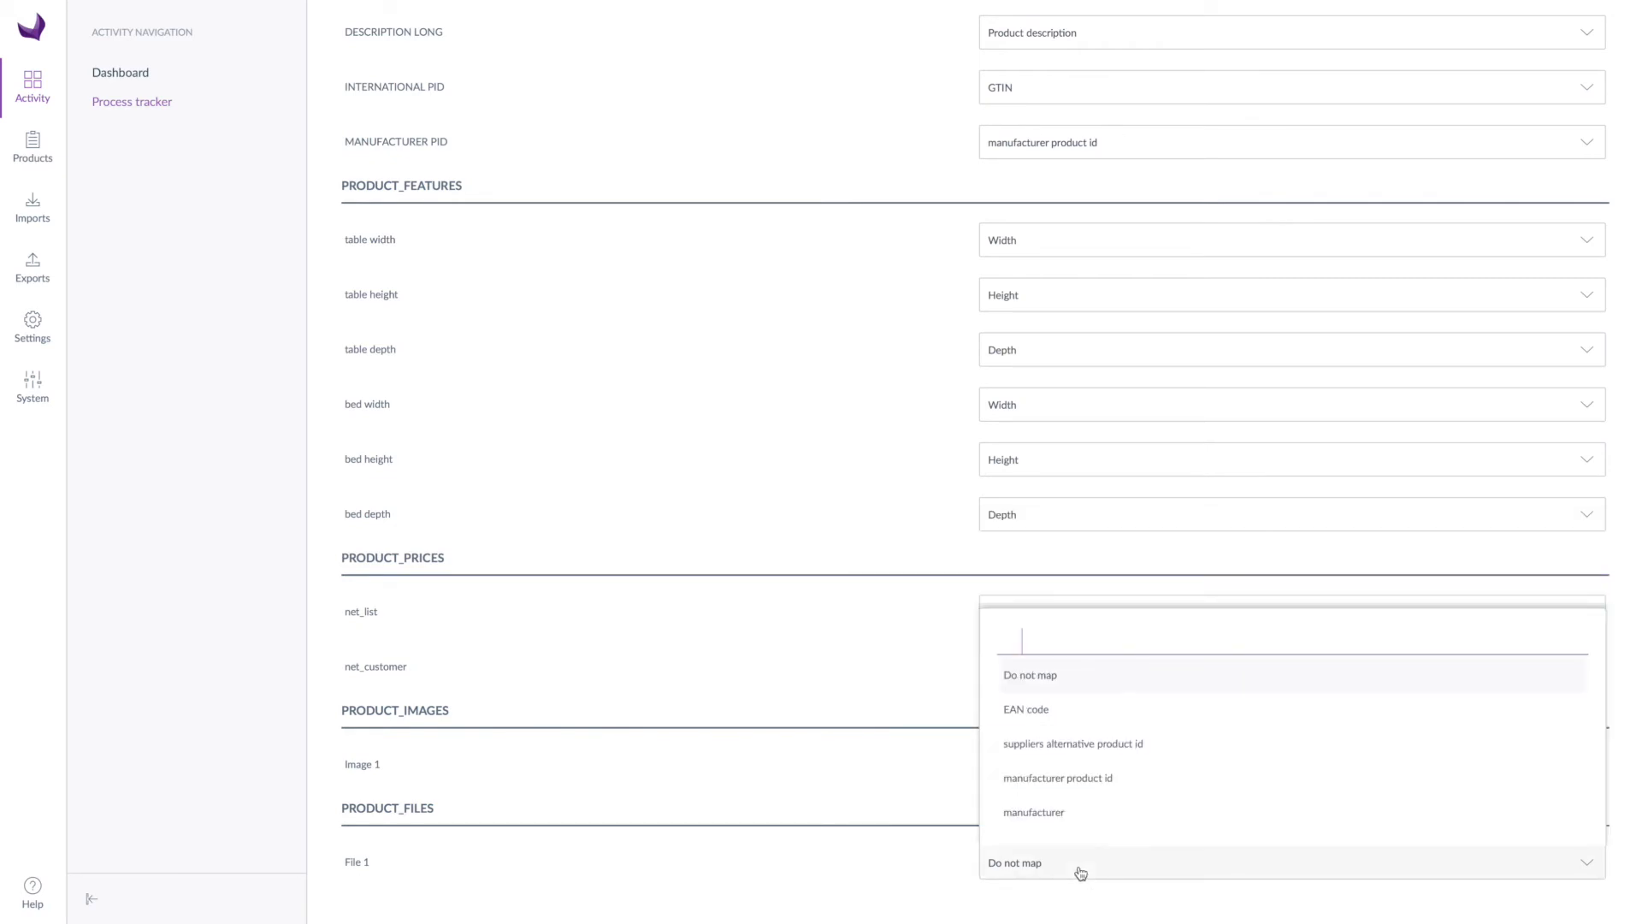
pyautogui.write('data')
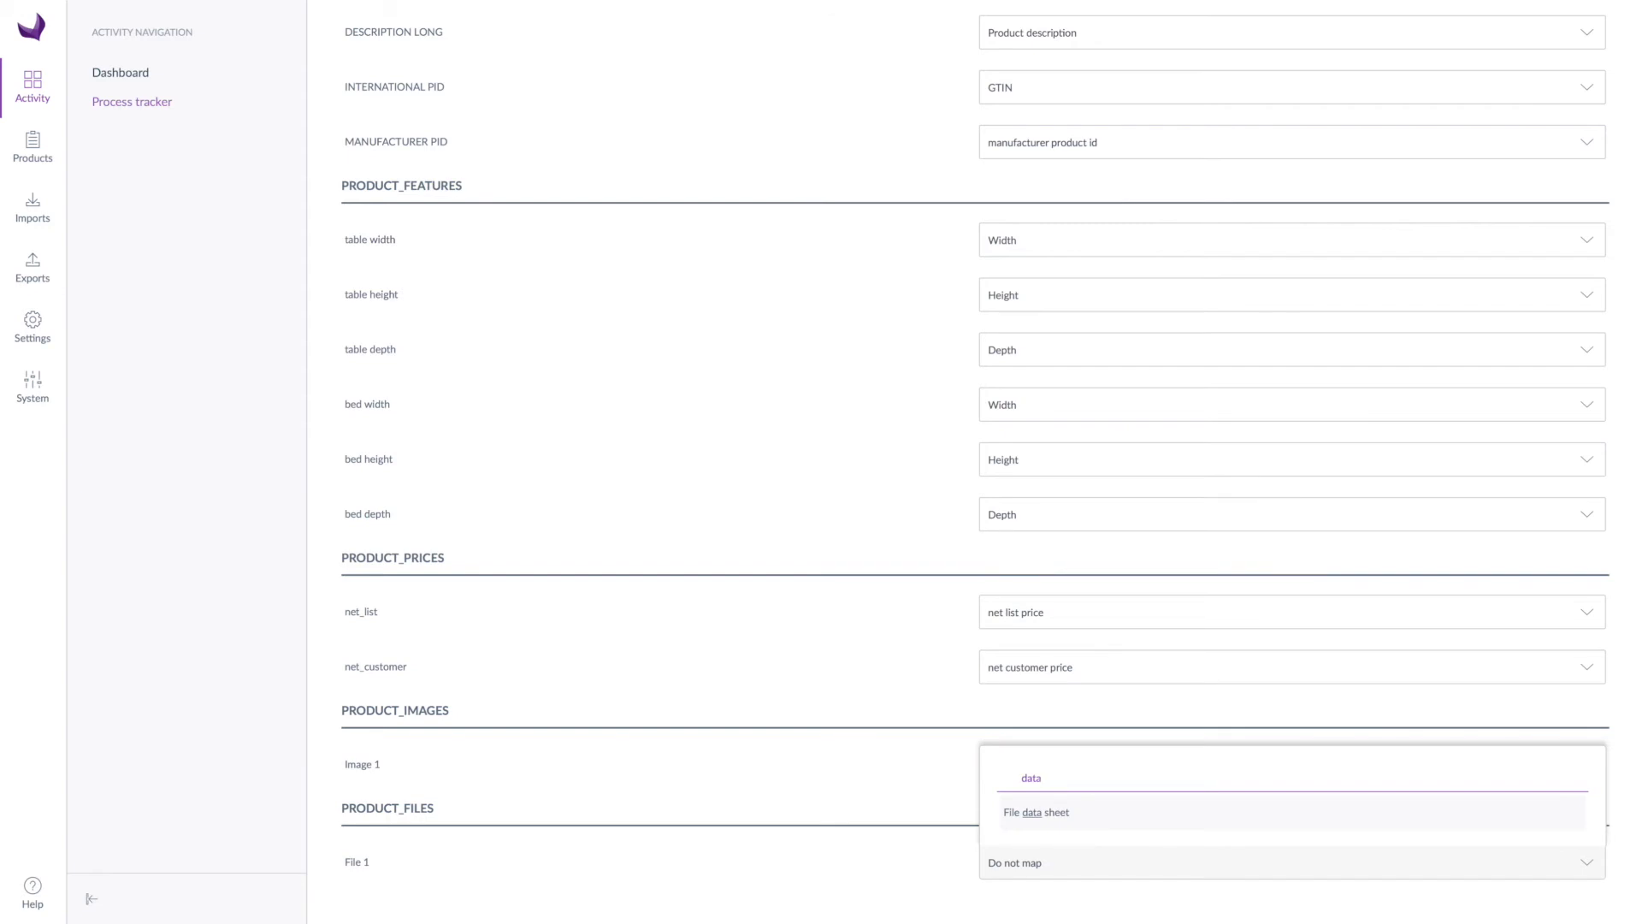
pyautogui.click(1044, 823)
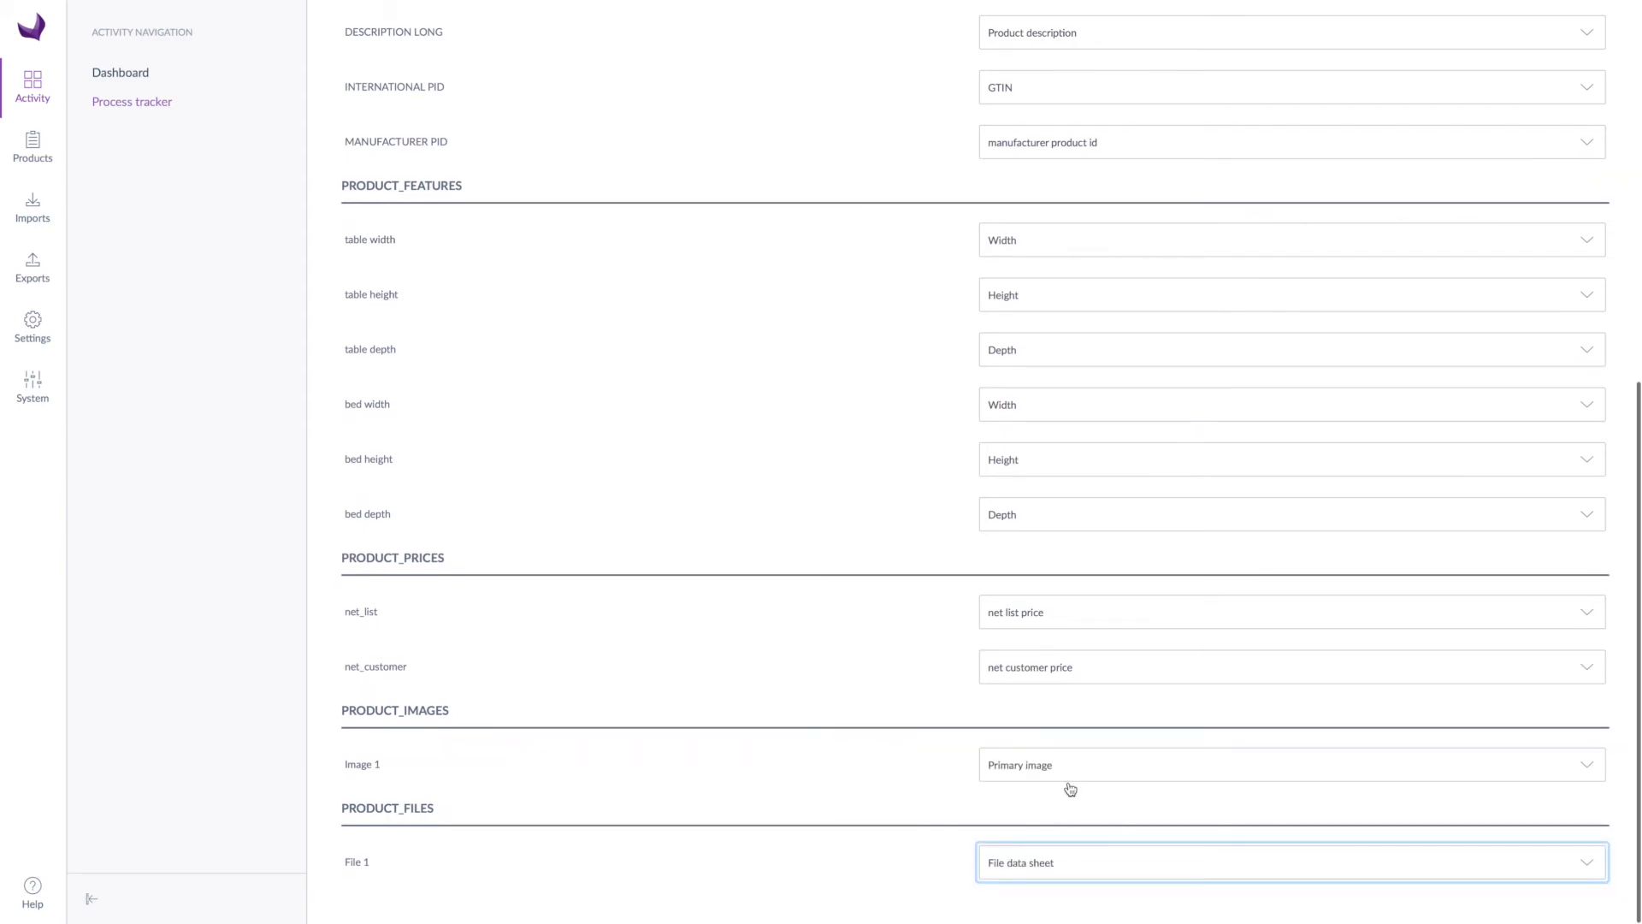
# Save the attribute mapping and run the My BMEcat Import profile on showcase-furniture.xml.
pyautogui.scroll(8, 946, 545)
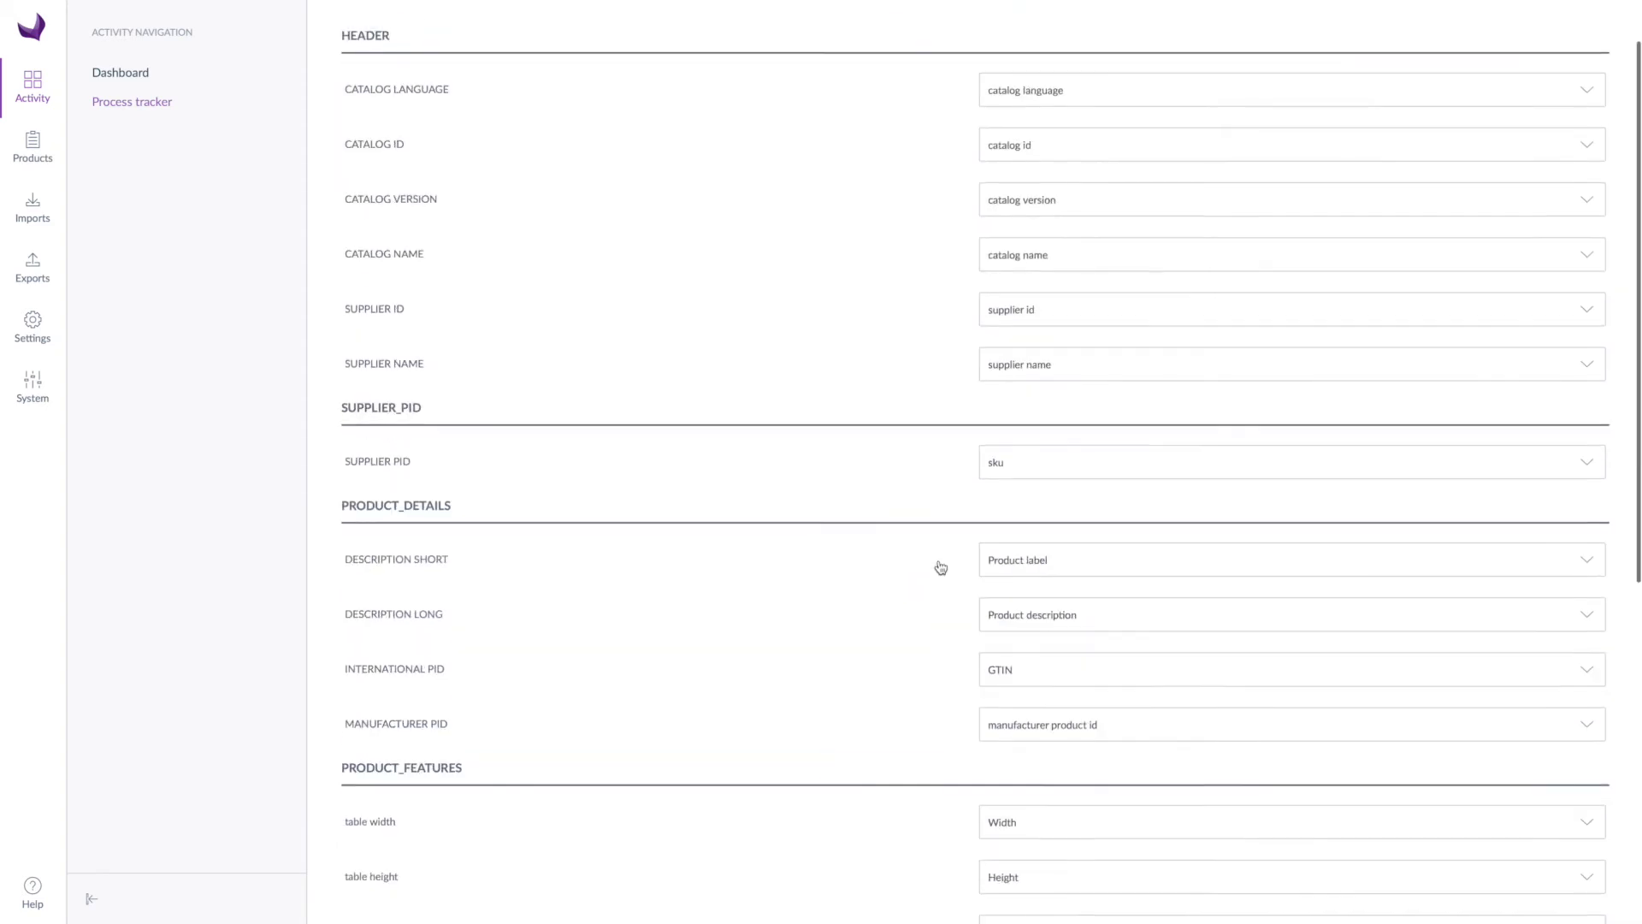
pyautogui.click(1586, 45)
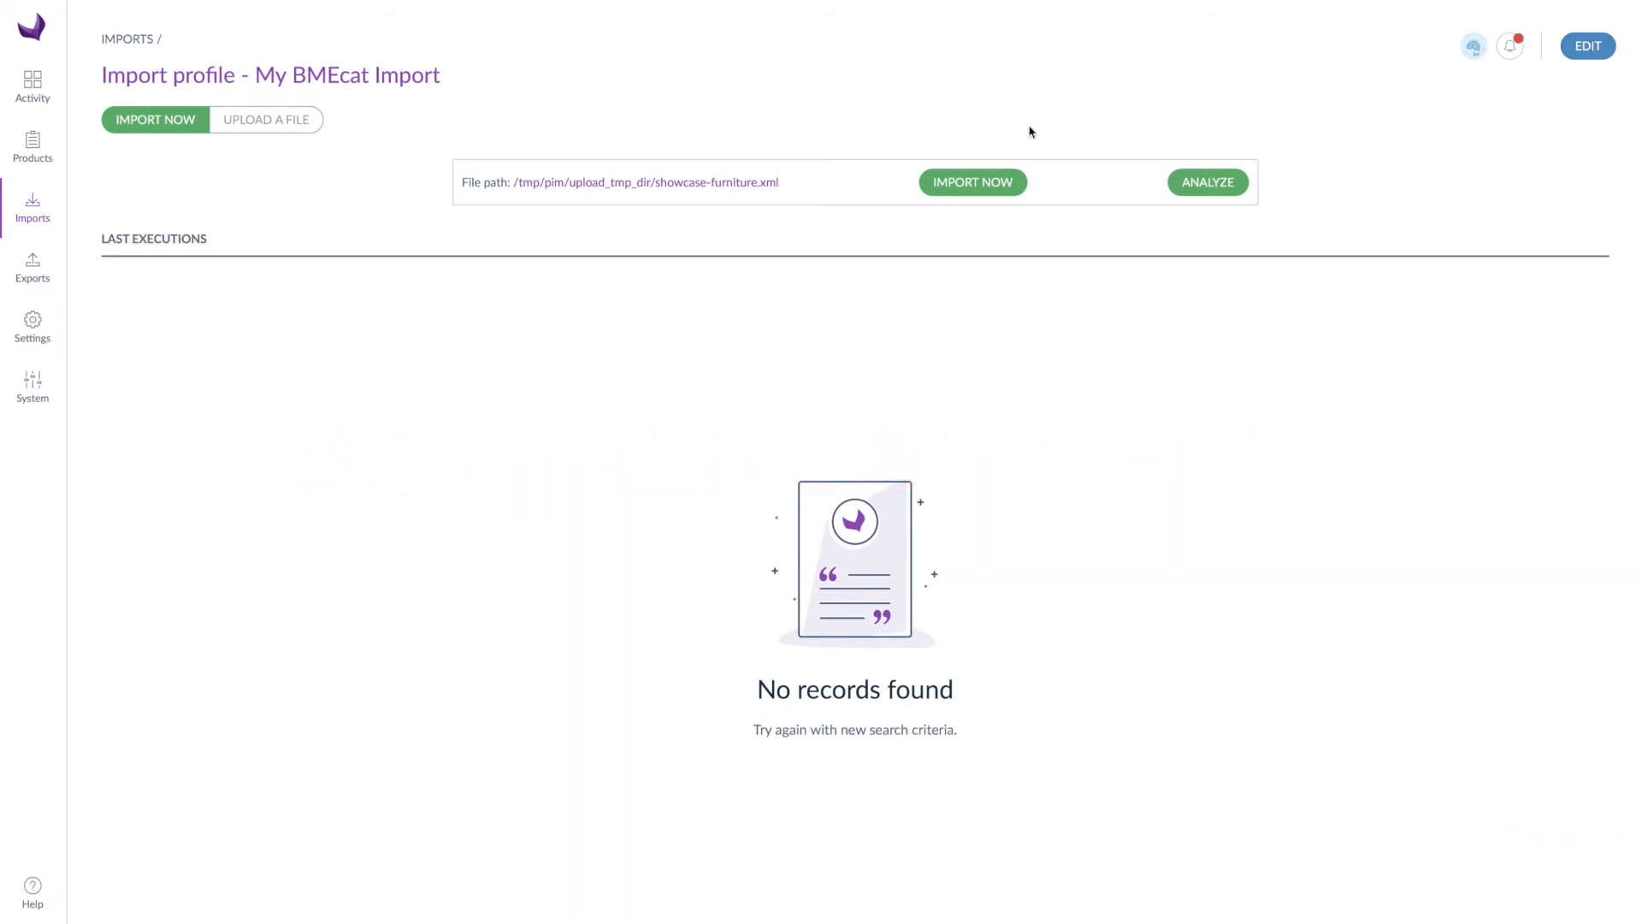
pyautogui.click(971, 185)
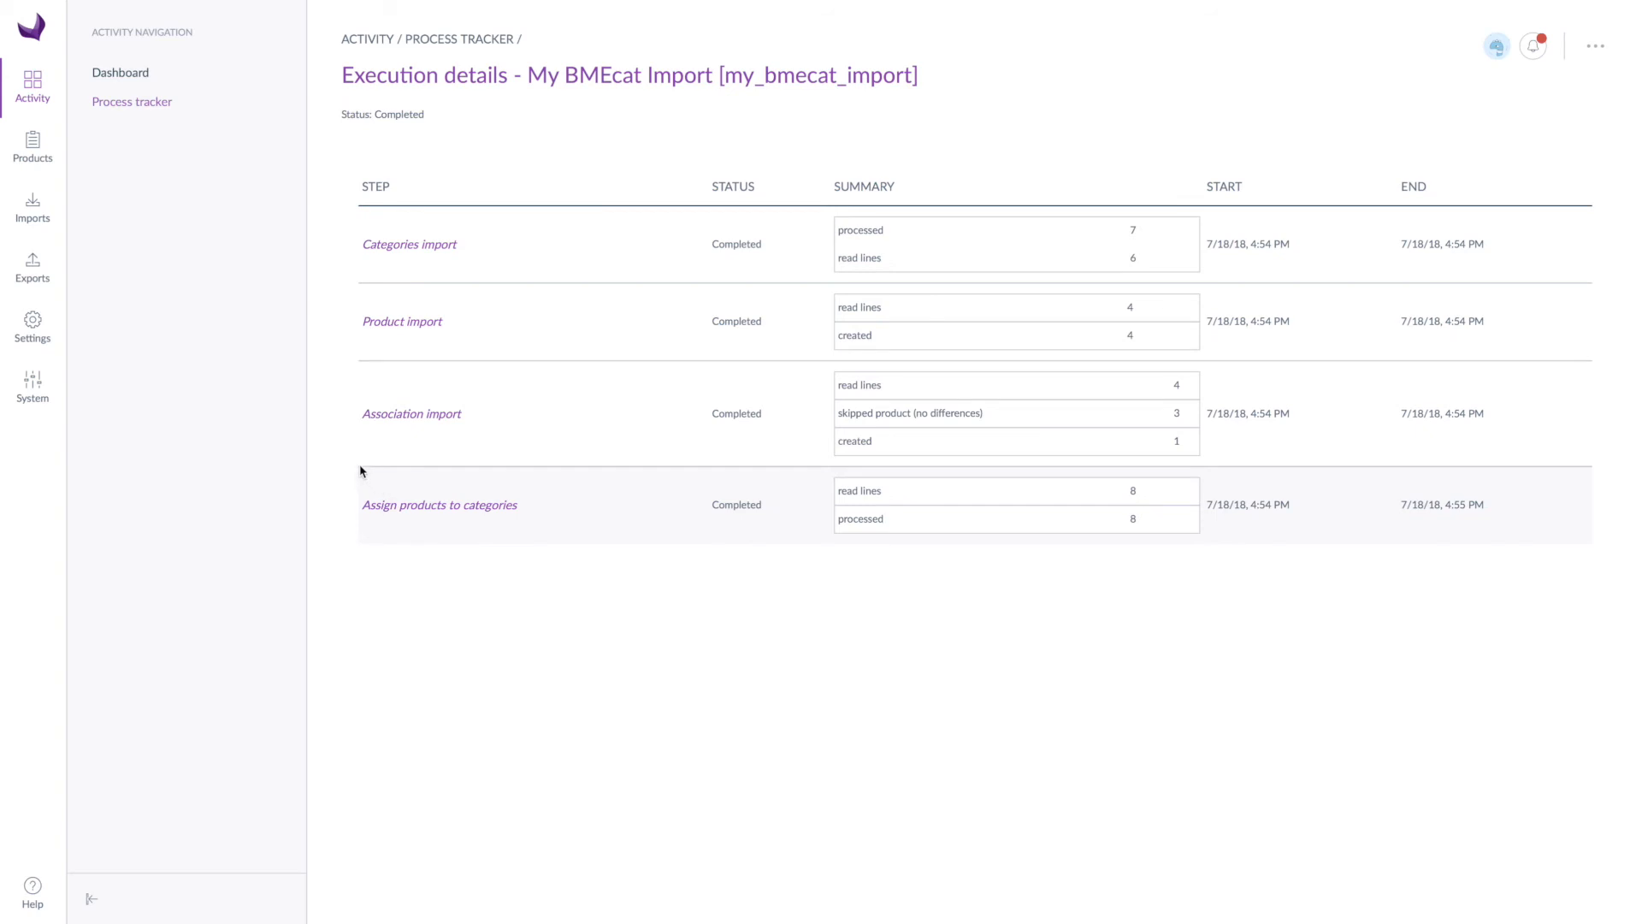
# Change the family of all four imported products to Furniture with a bulk action and refresh the product list.
pyautogui.click(34, 150)
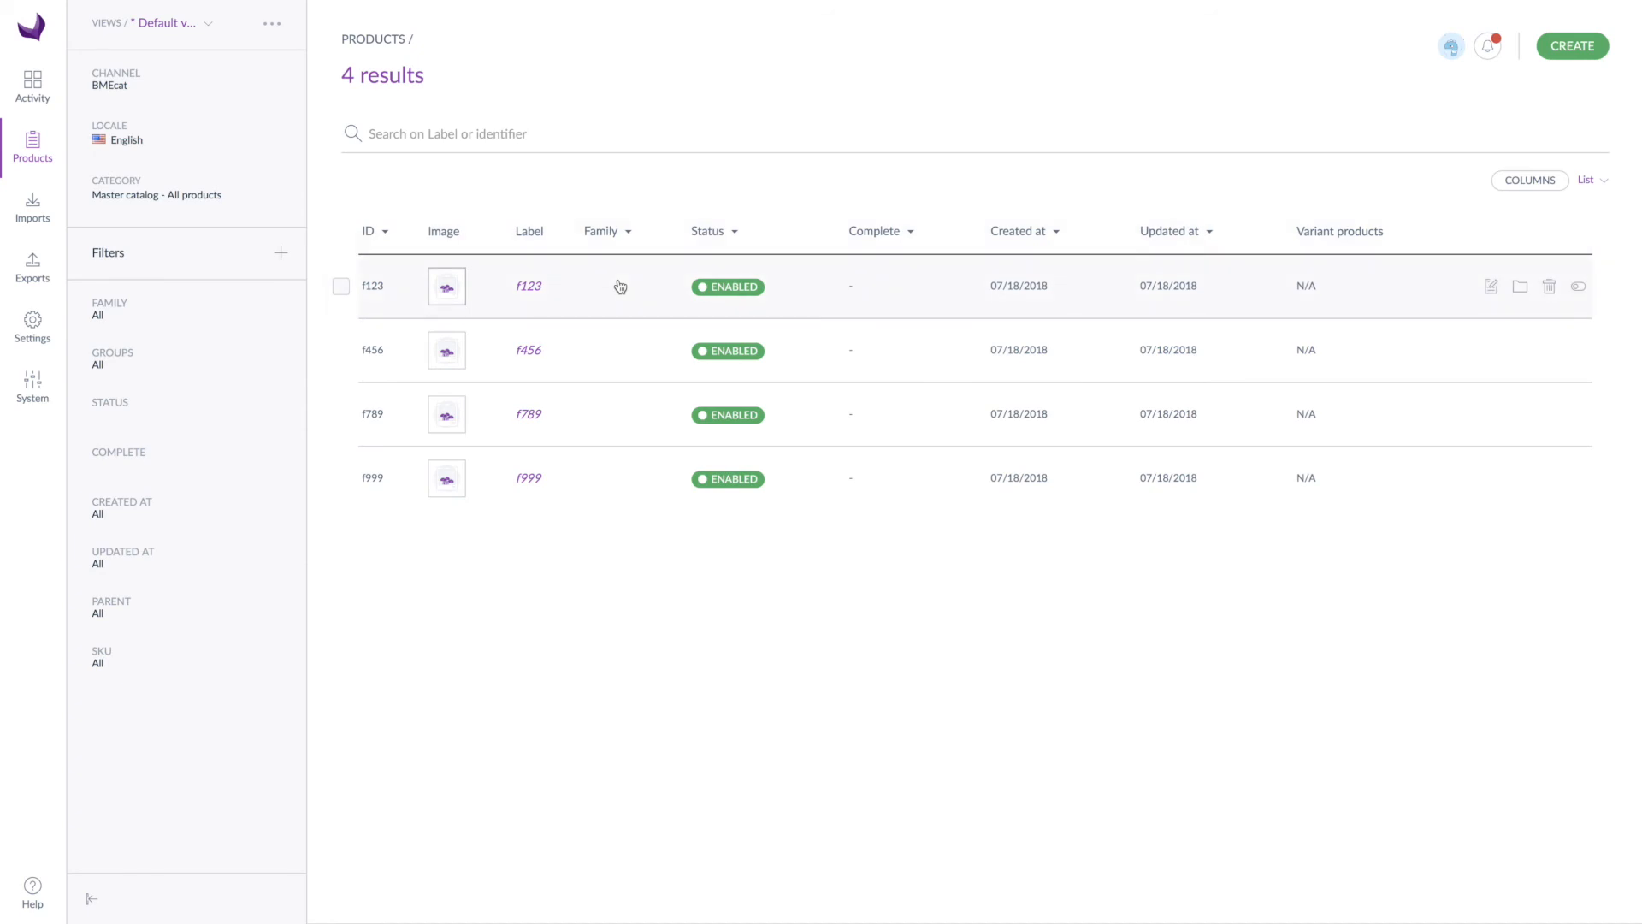
pyautogui.click(340, 289)
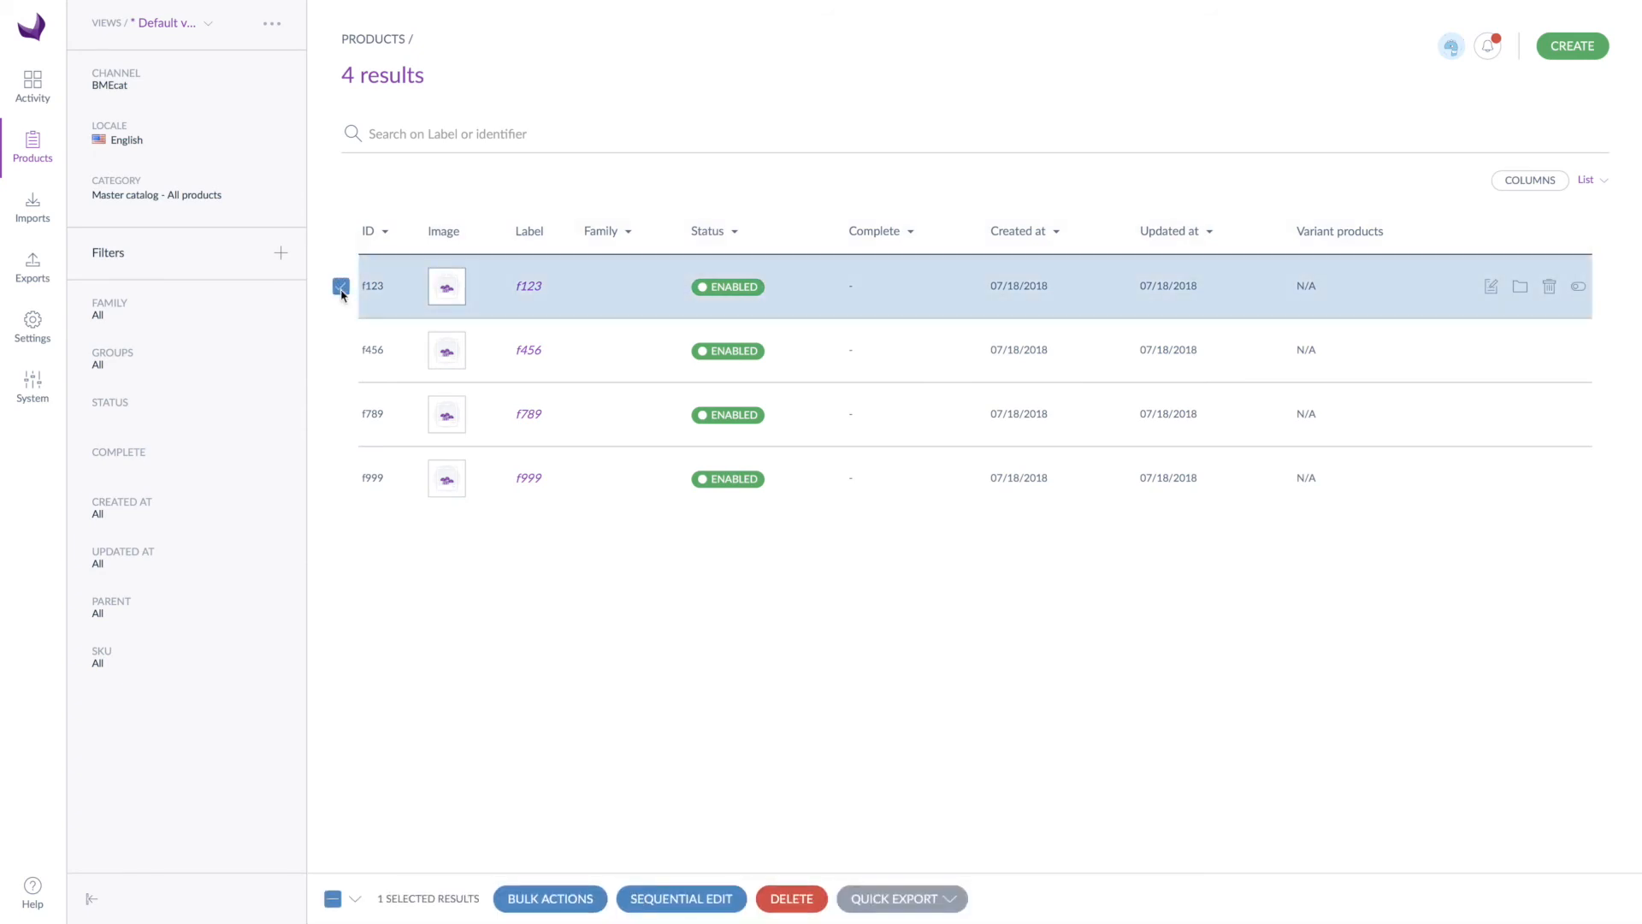
pyautogui.click(331, 899)
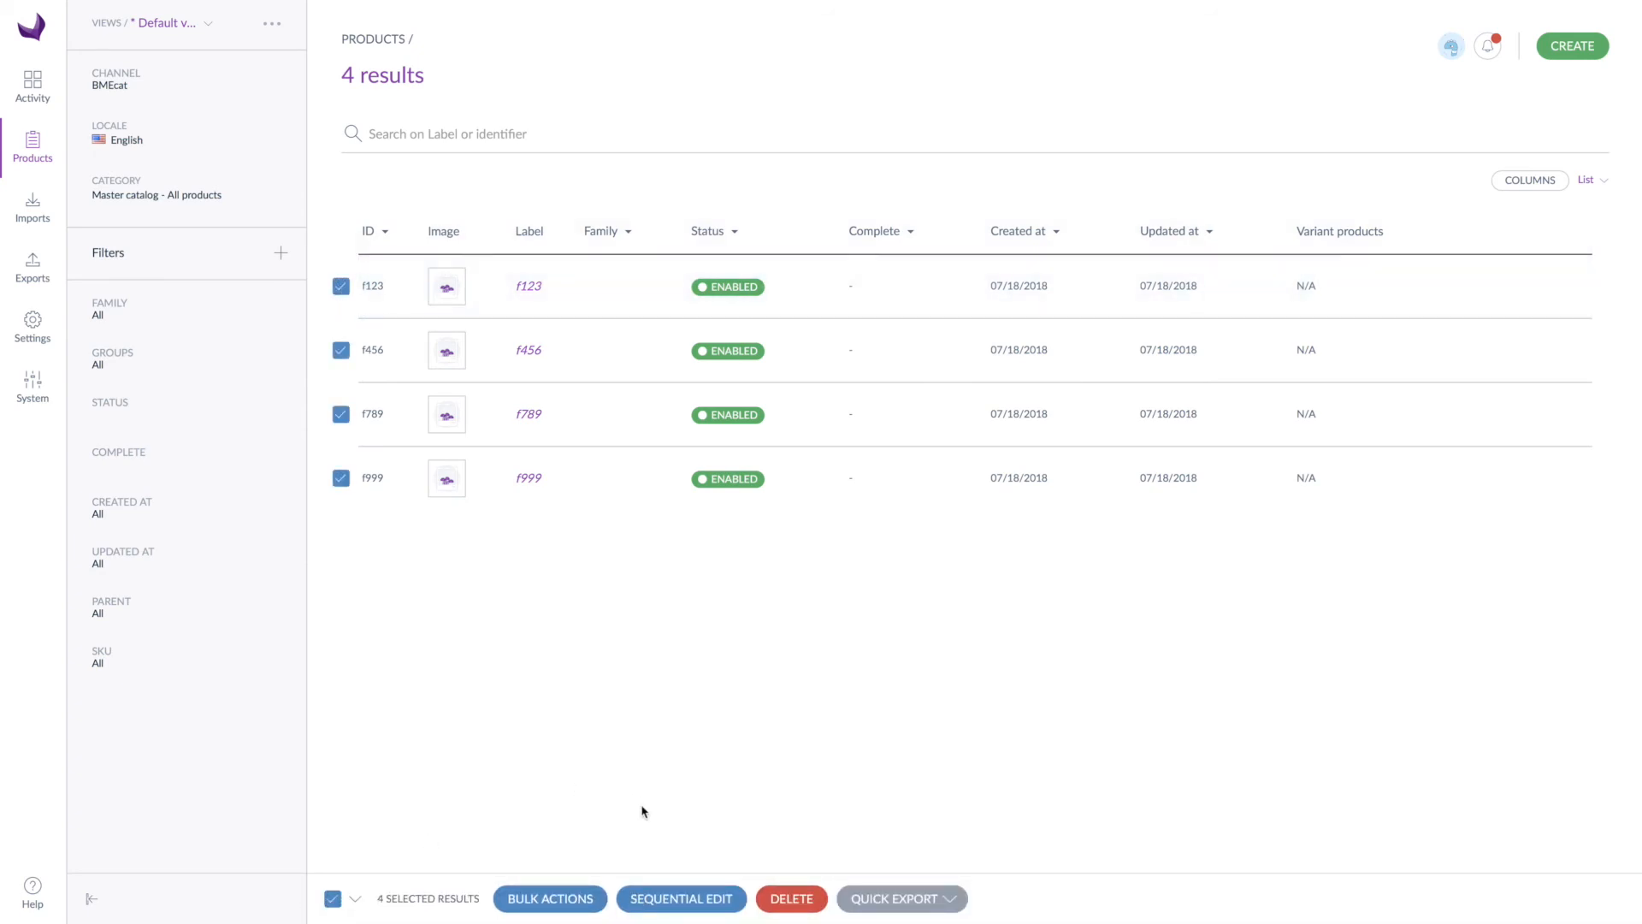
pyautogui.click(561, 905)
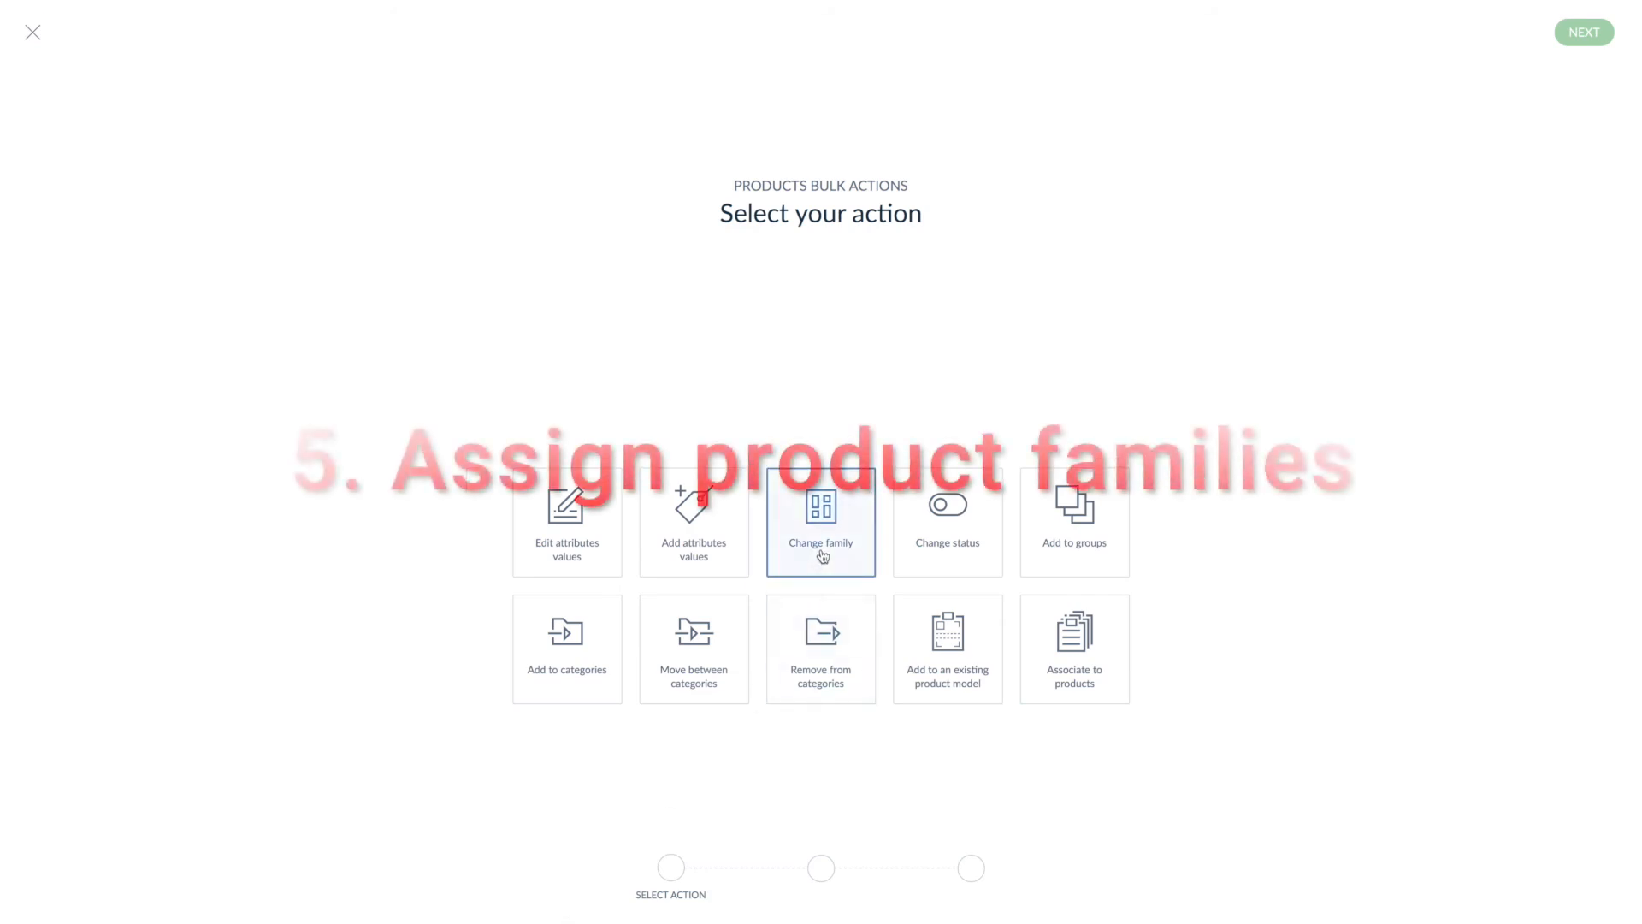
pyautogui.click(823, 551)
pyautogui.click(1584, 32)
pyautogui.click(810, 227)
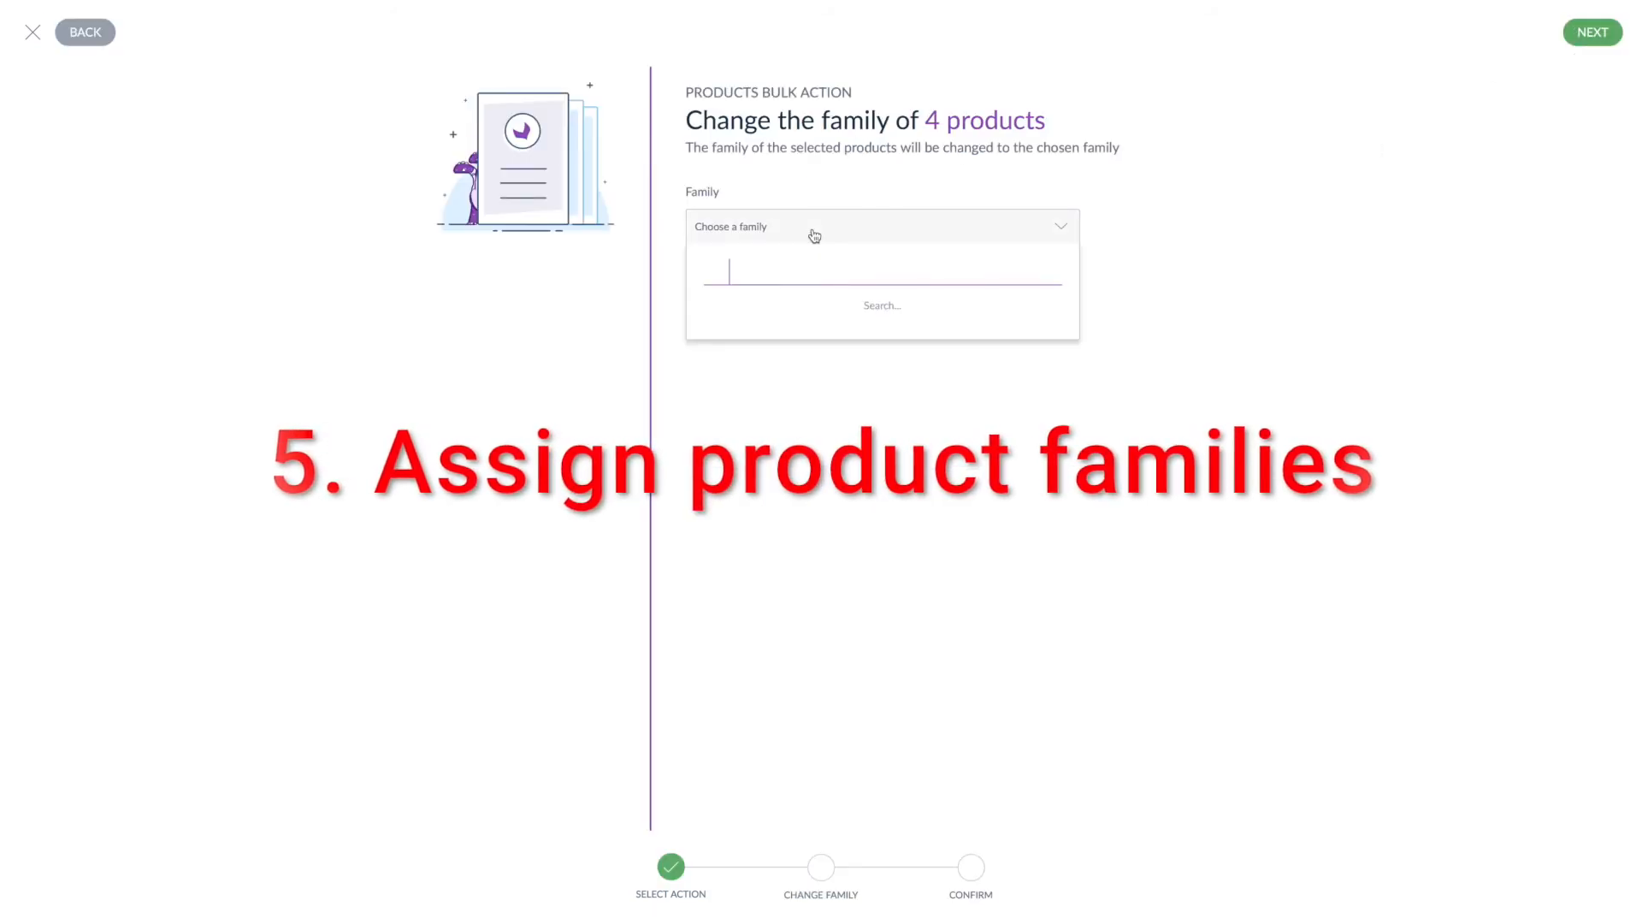
pyautogui.click(770, 344)
pyautogui.click(1594, 35)
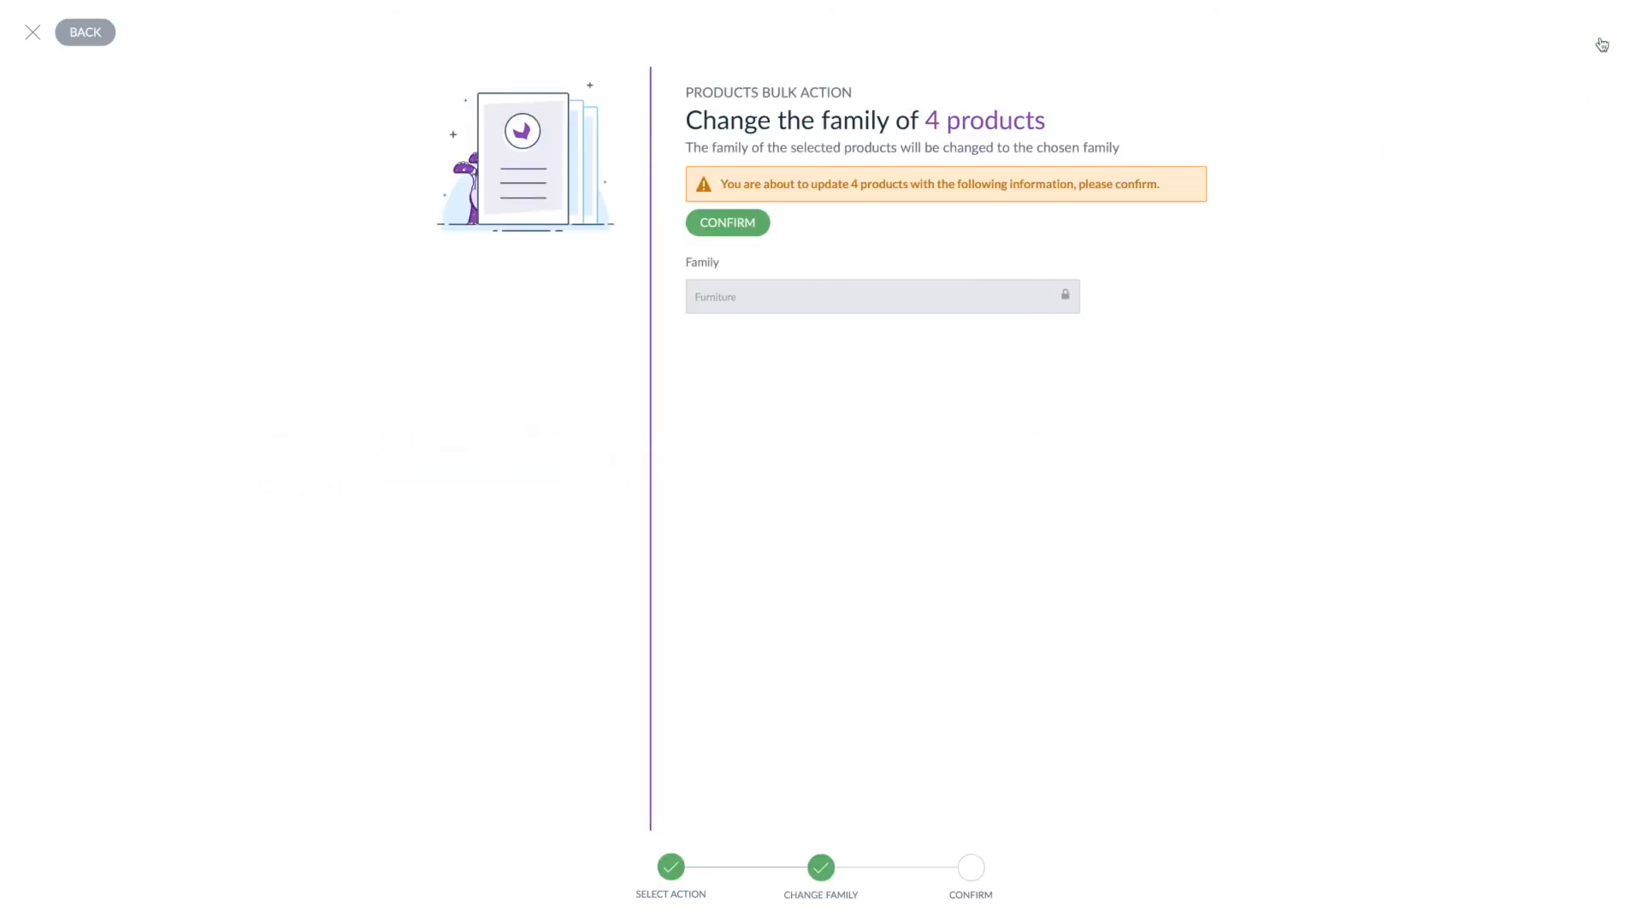
pyautogui.click(742, 222)
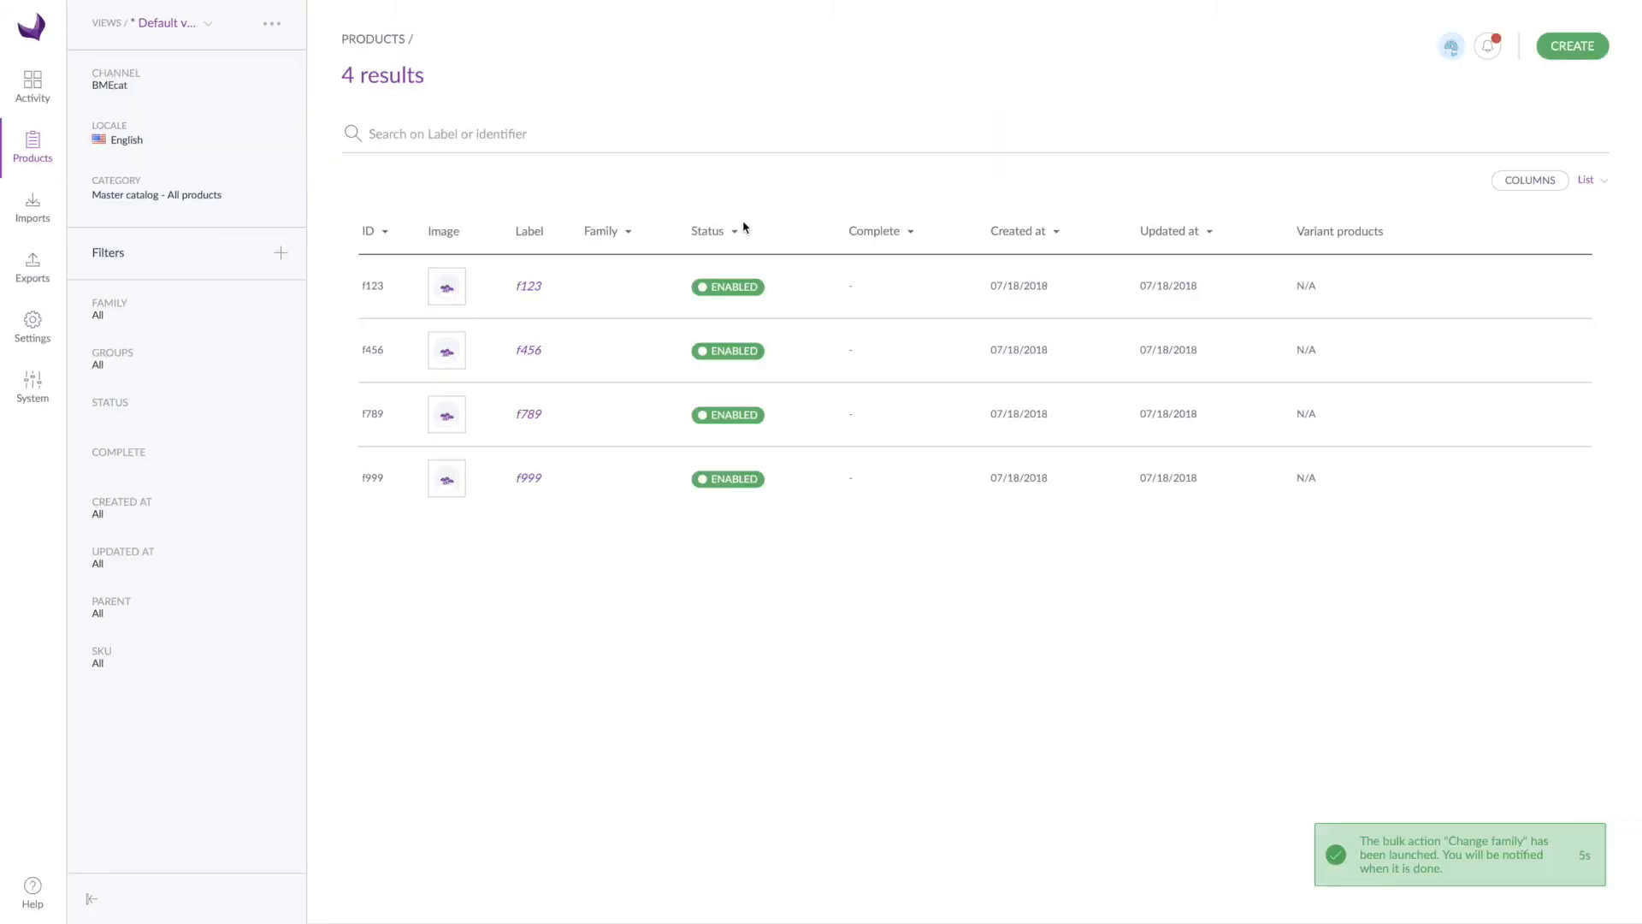
pyautogui.press('super+r')
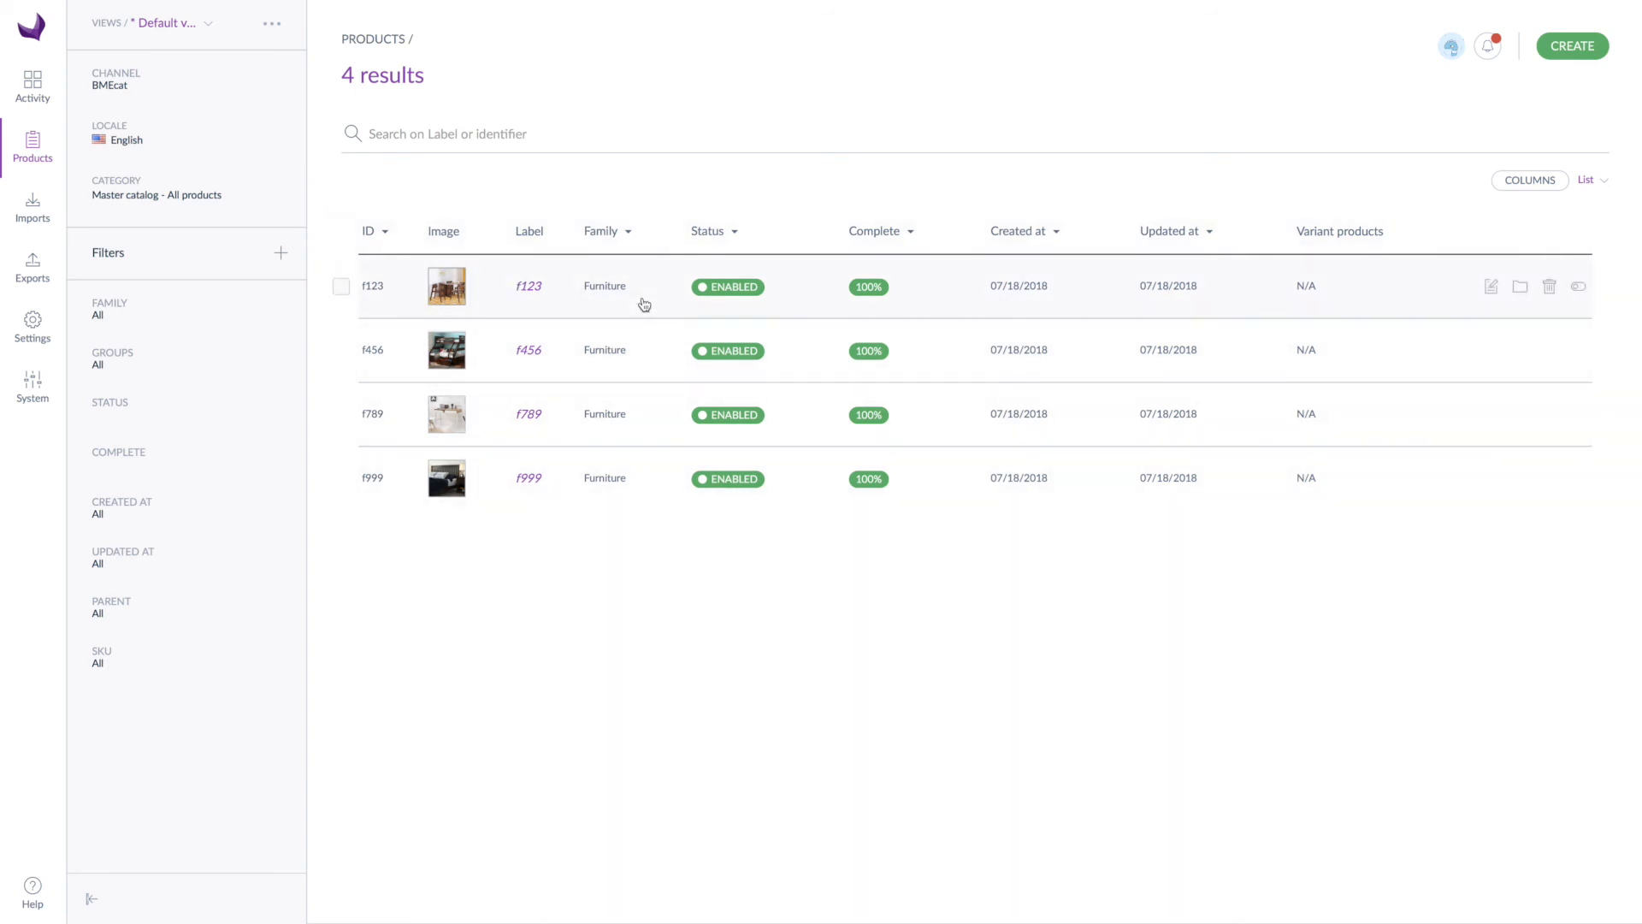
# Open product f456 and review its attributes, from product ID and catalog details through media and features to prices.
pyautogui.click(534, 352)
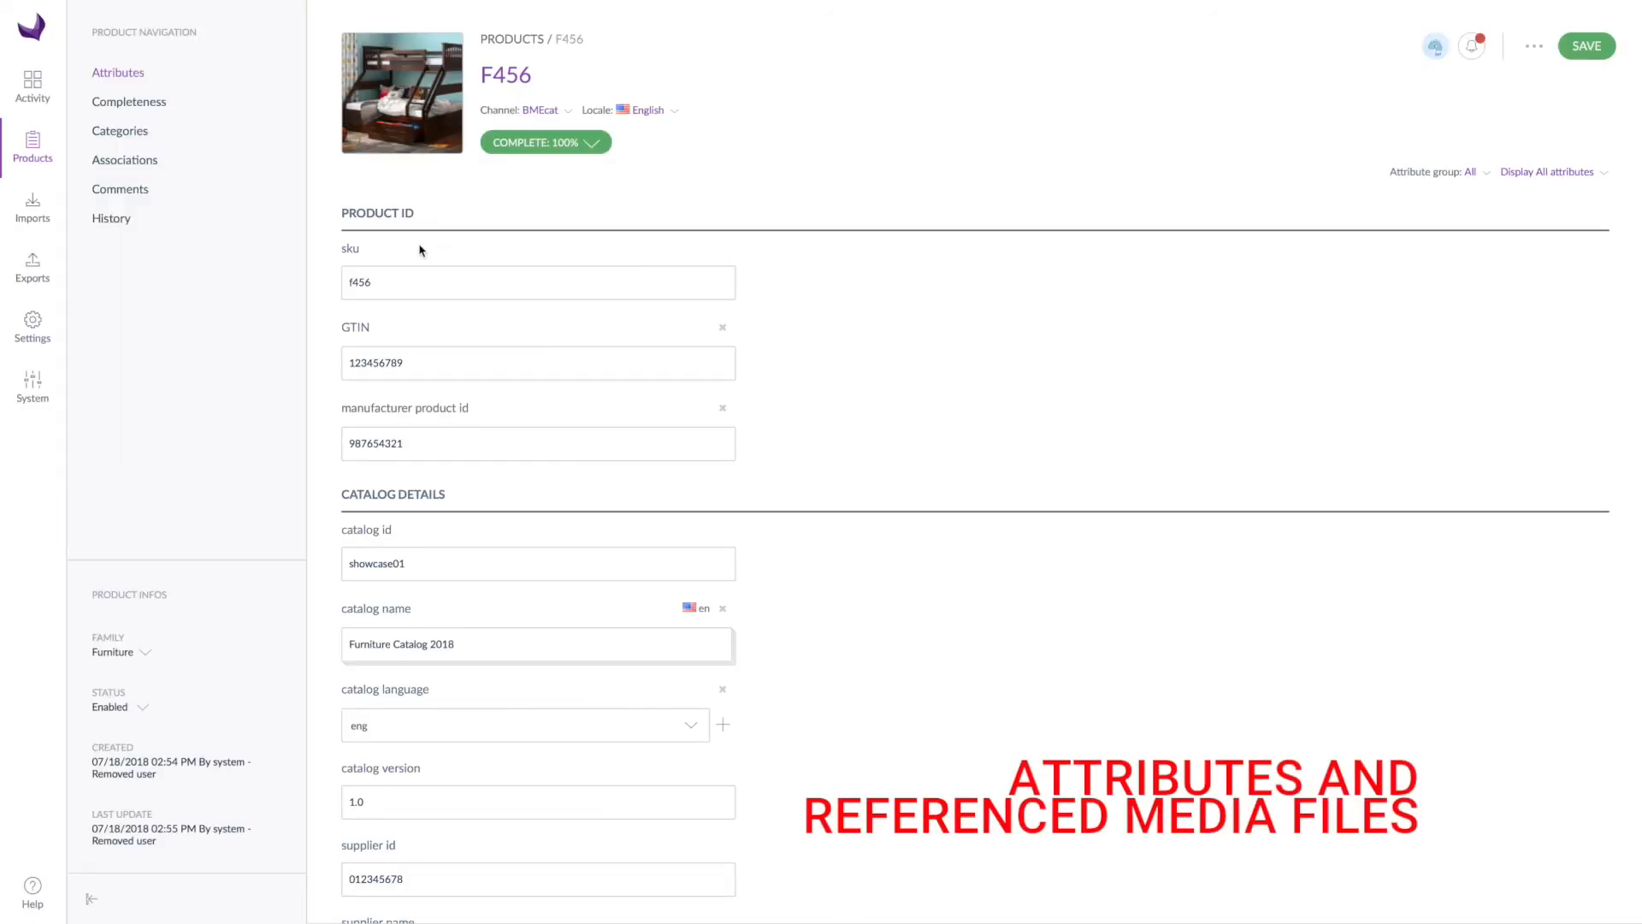
pyautogui.scroll(-5, 822, 336)
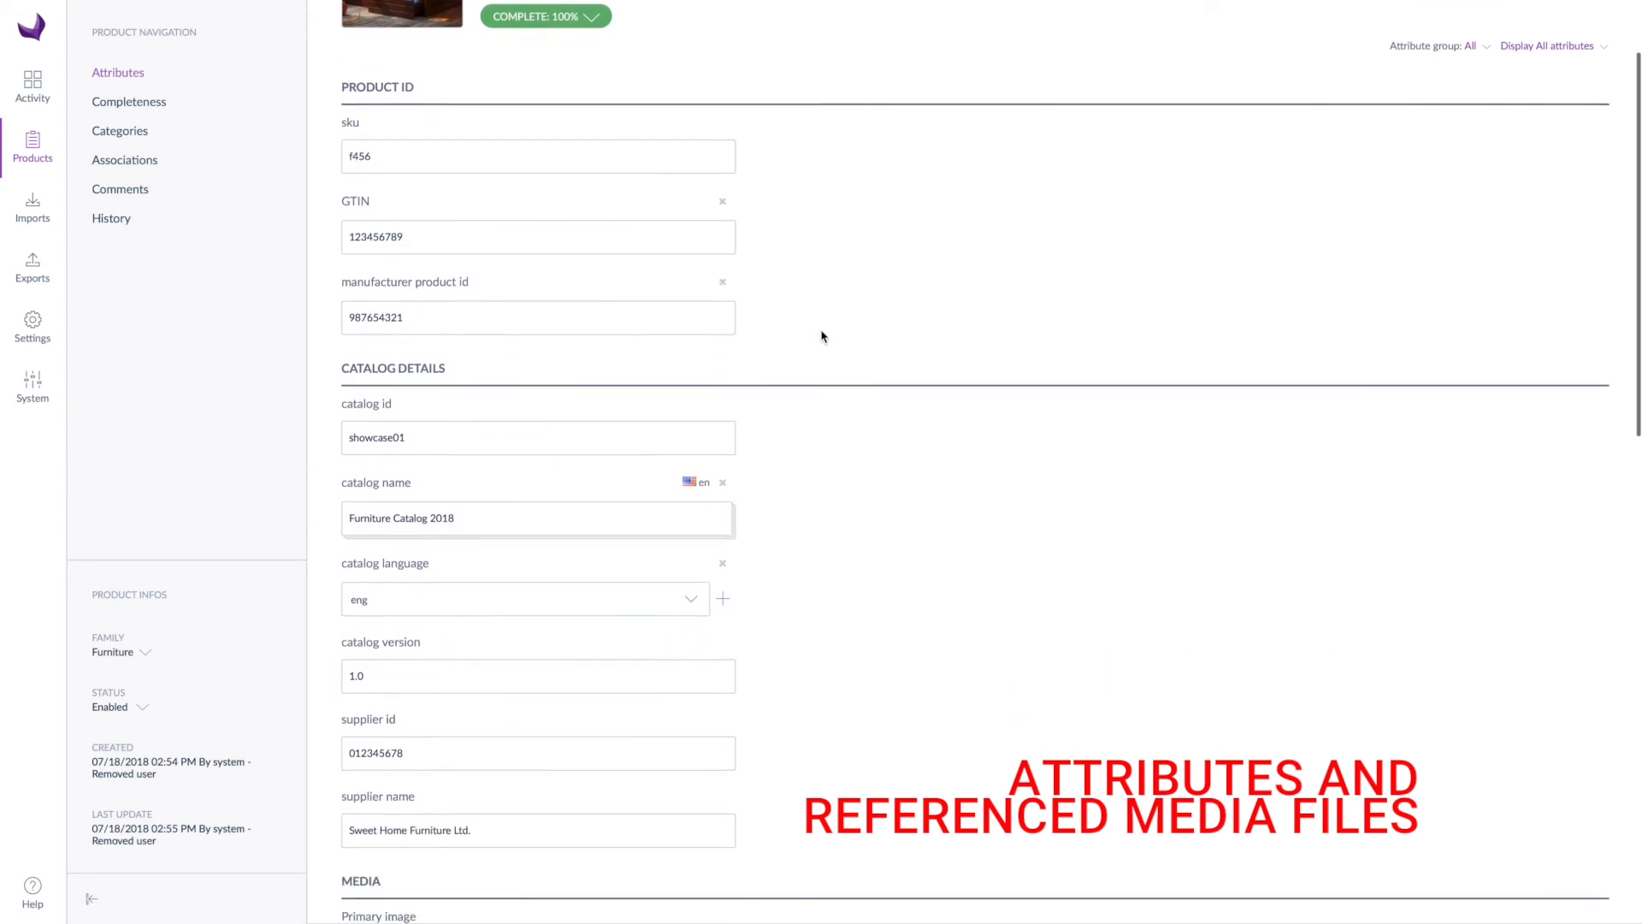
pyautogui.scroll(-5, 819, 336)
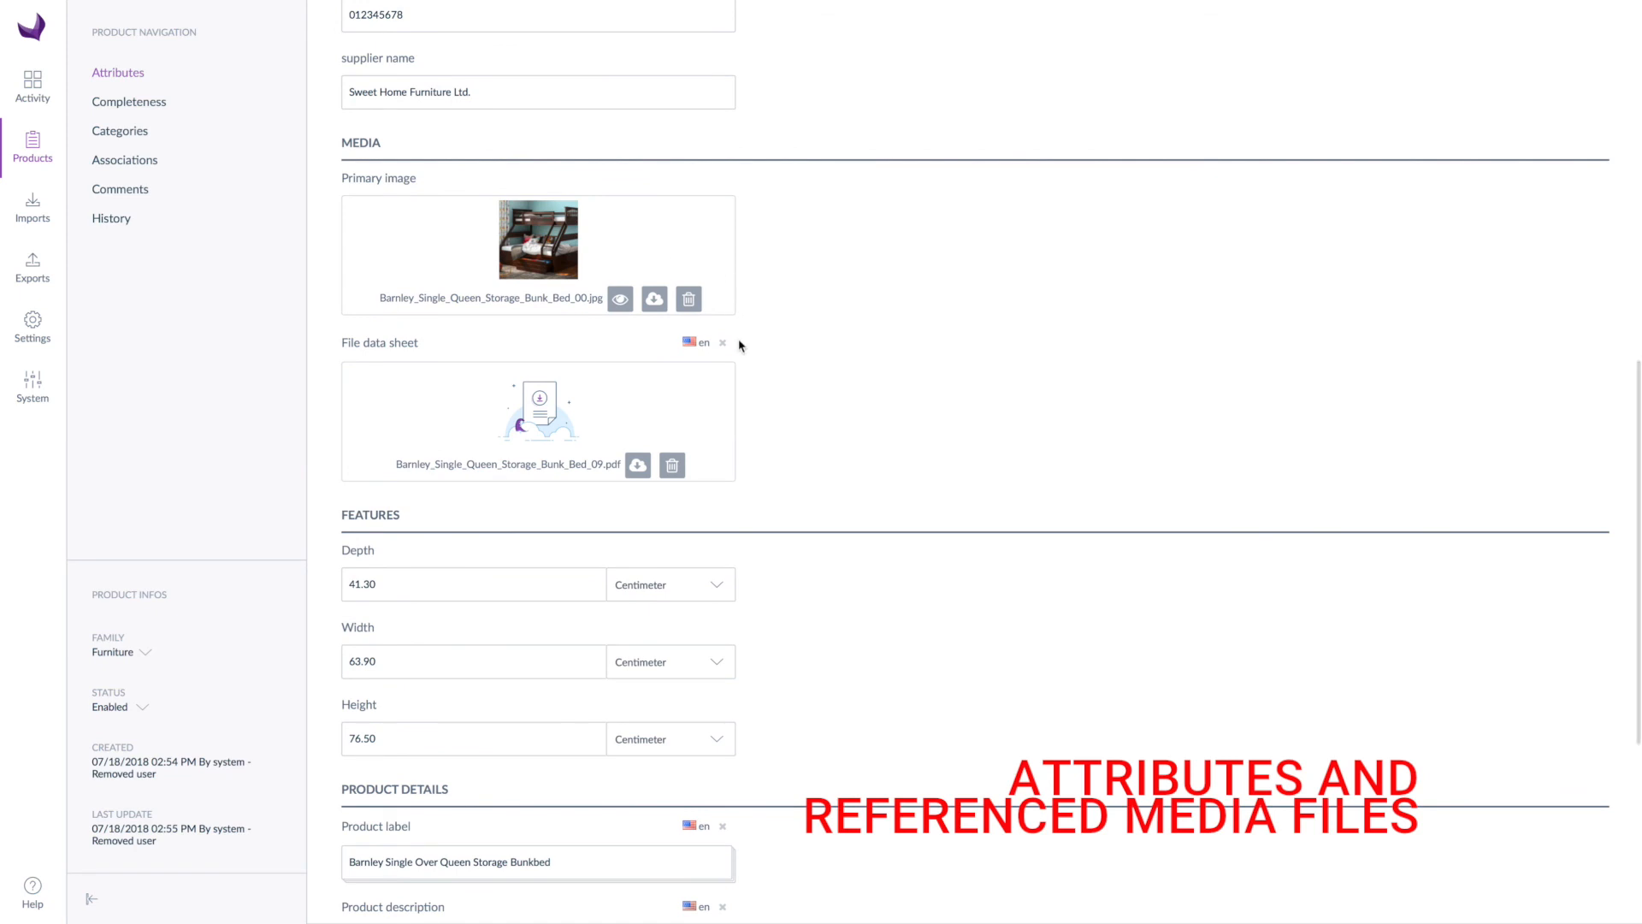
pyautogui.scroll(-2, 788, 399)
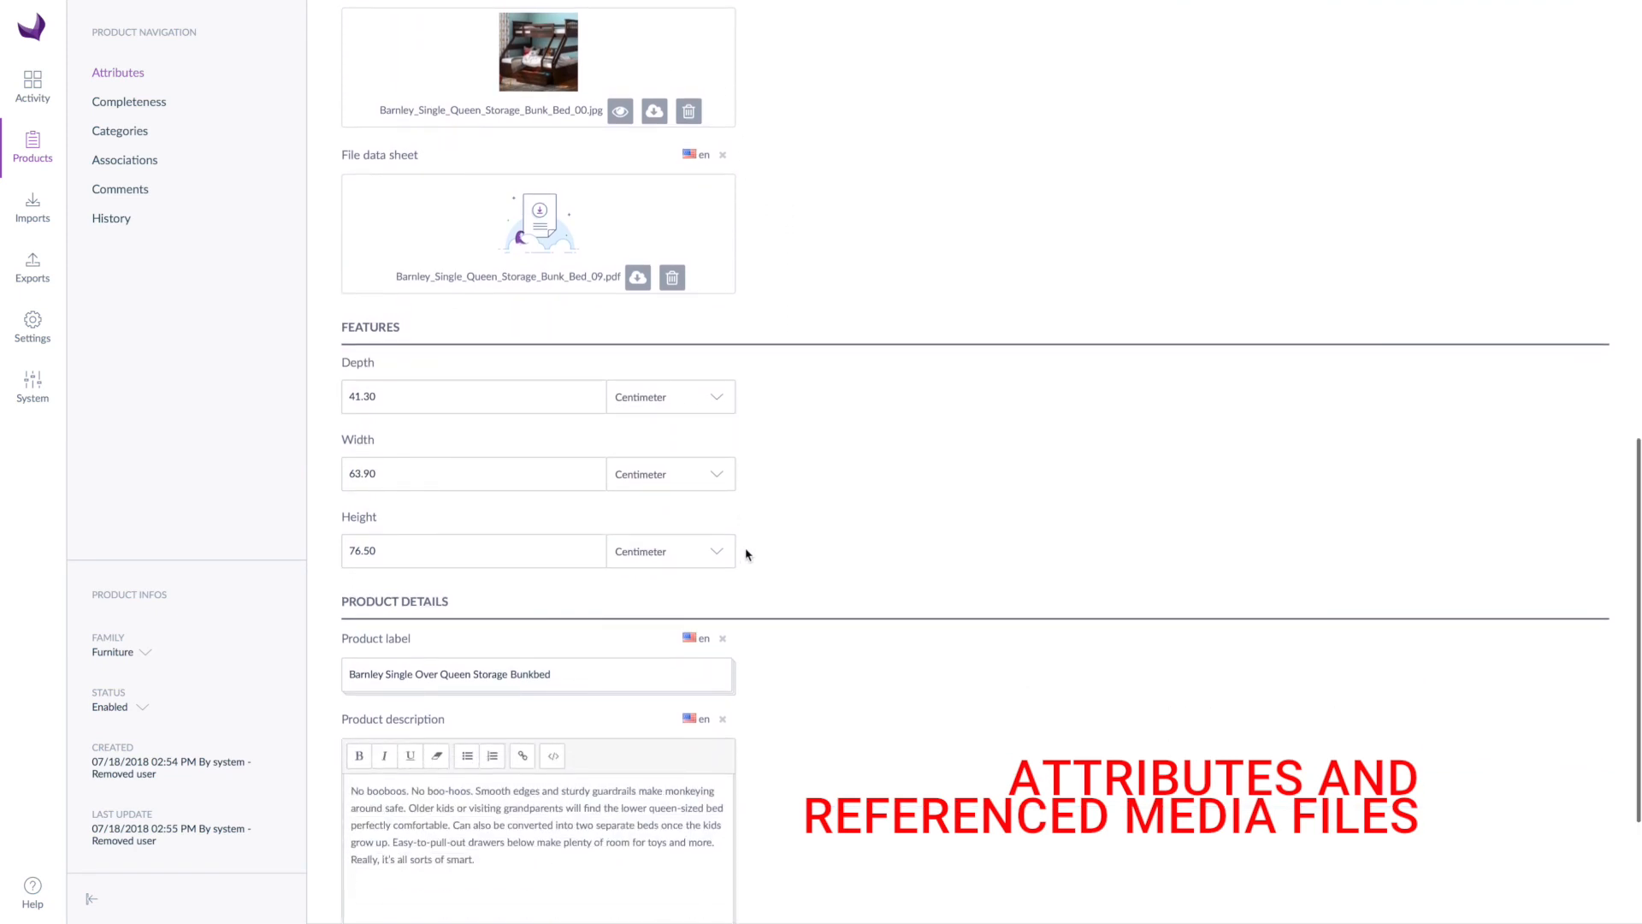
pyautogui.scroll(-3, 775, 546)
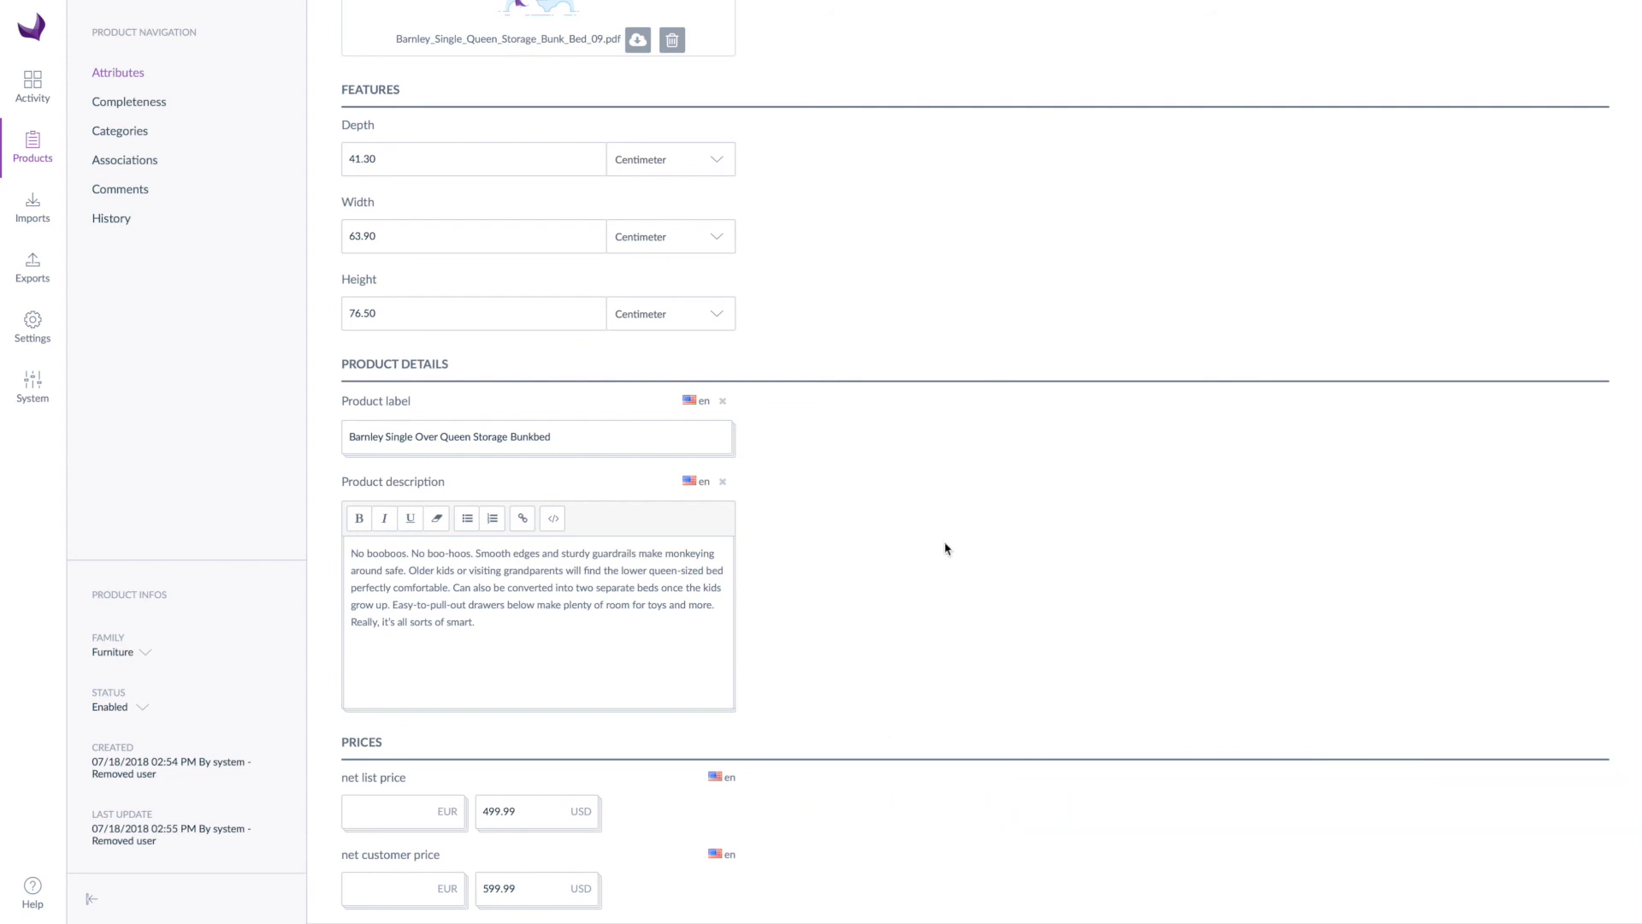
# Check product f456's categories in Furniture Catalog 2018 and its BMECAT_ACCESSORIES associations.
pyautogui.click(139, 135)
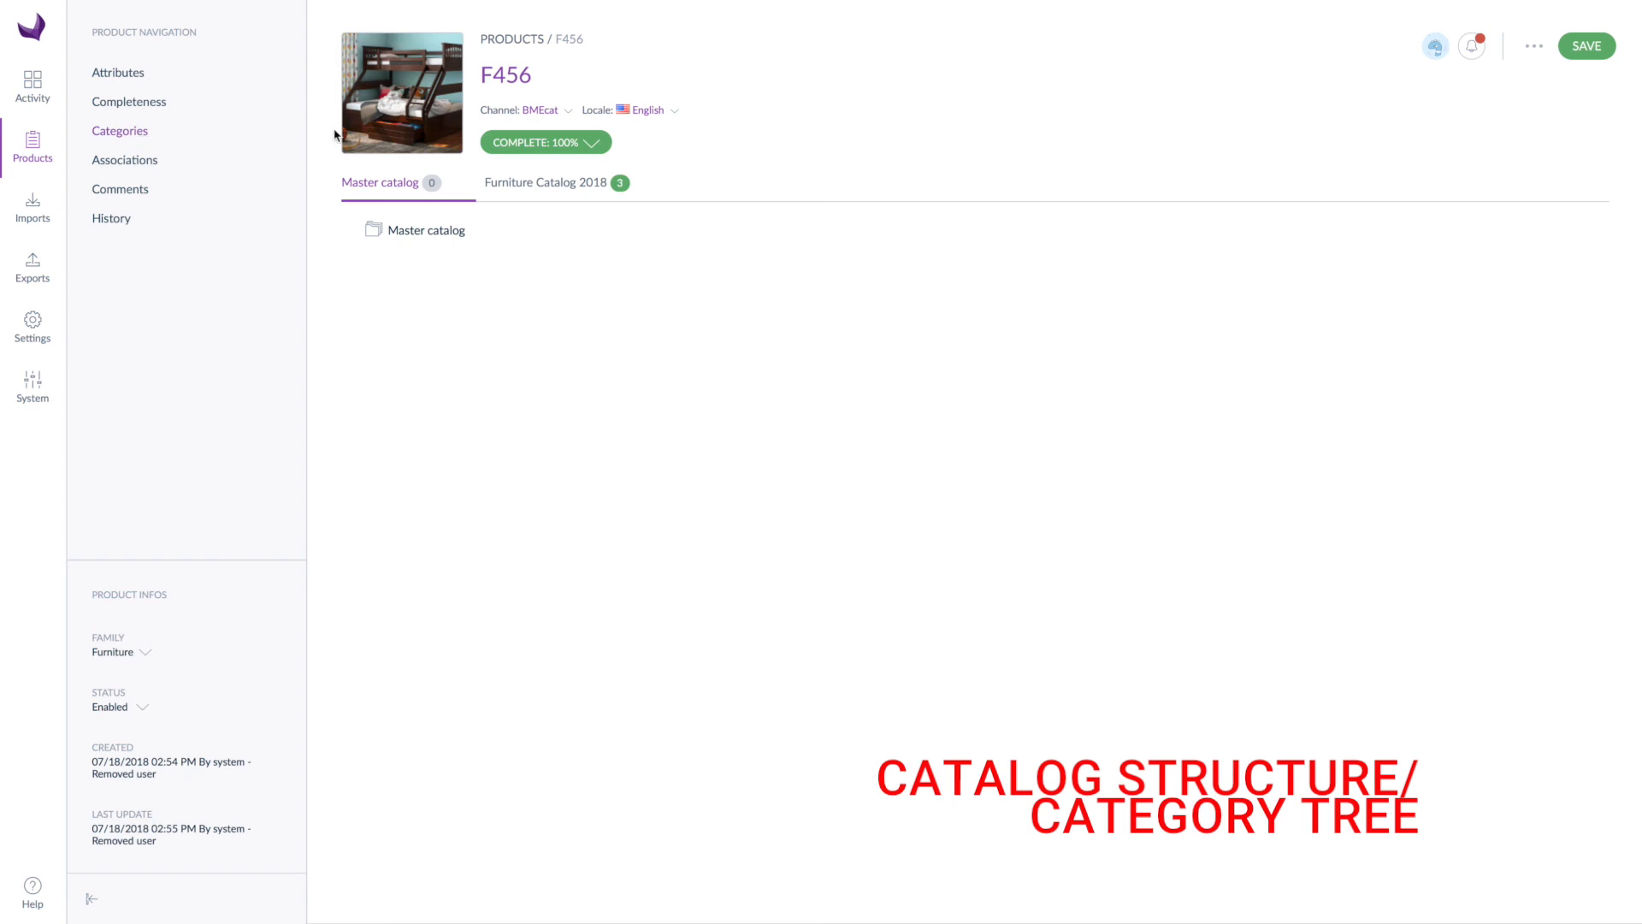
pyautogui.click(562, 193)
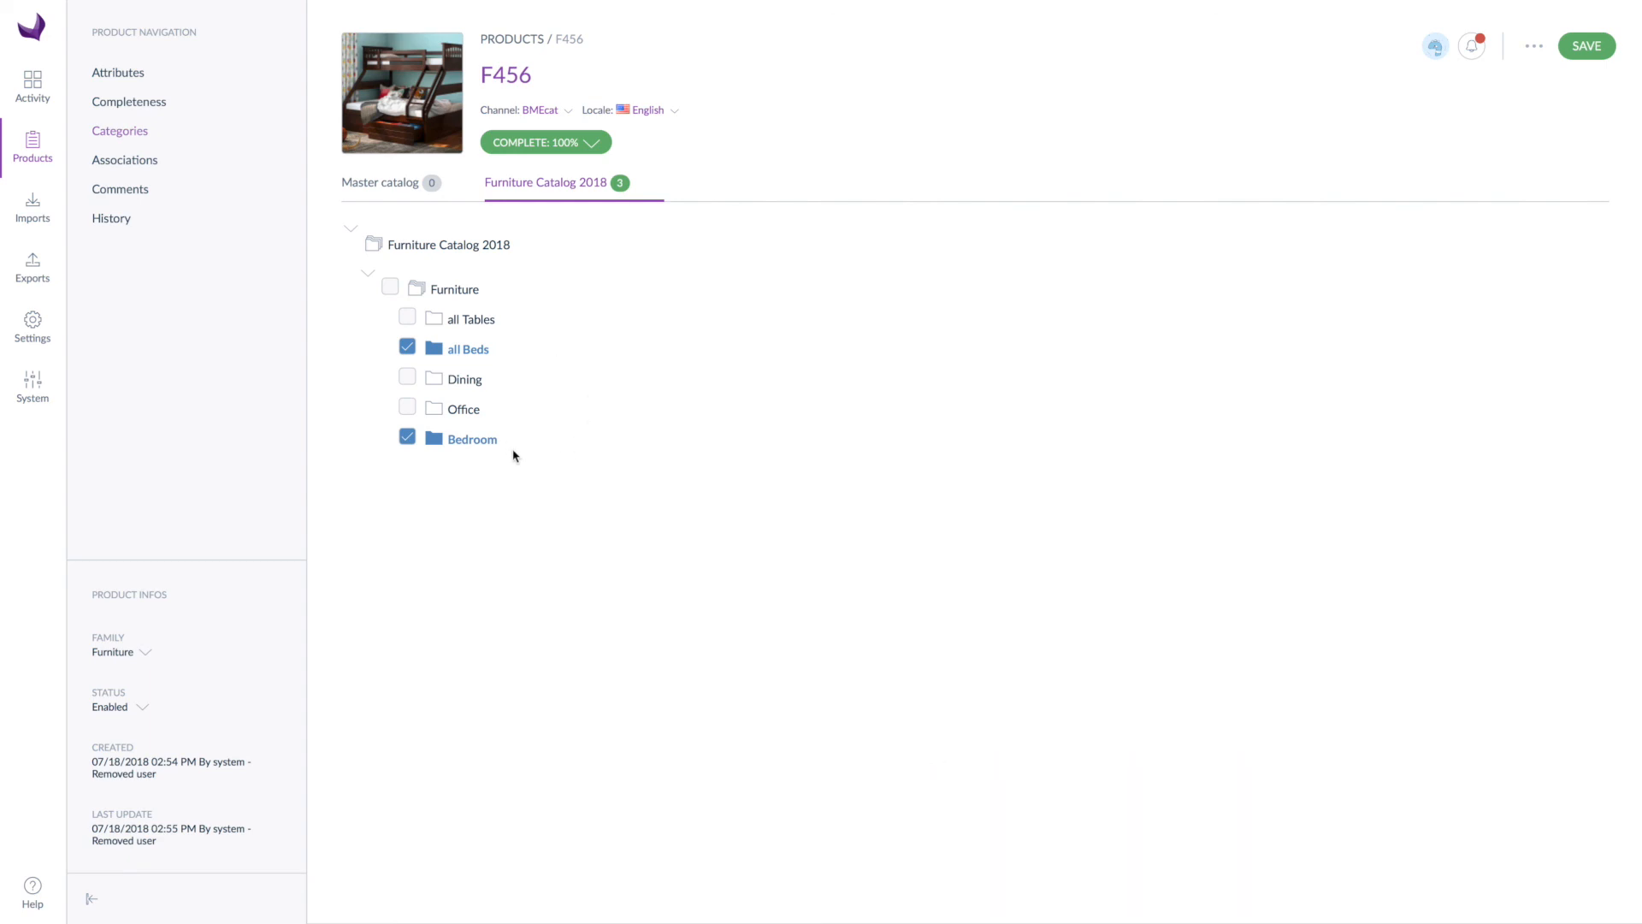
pyautogui.click(137, 166)
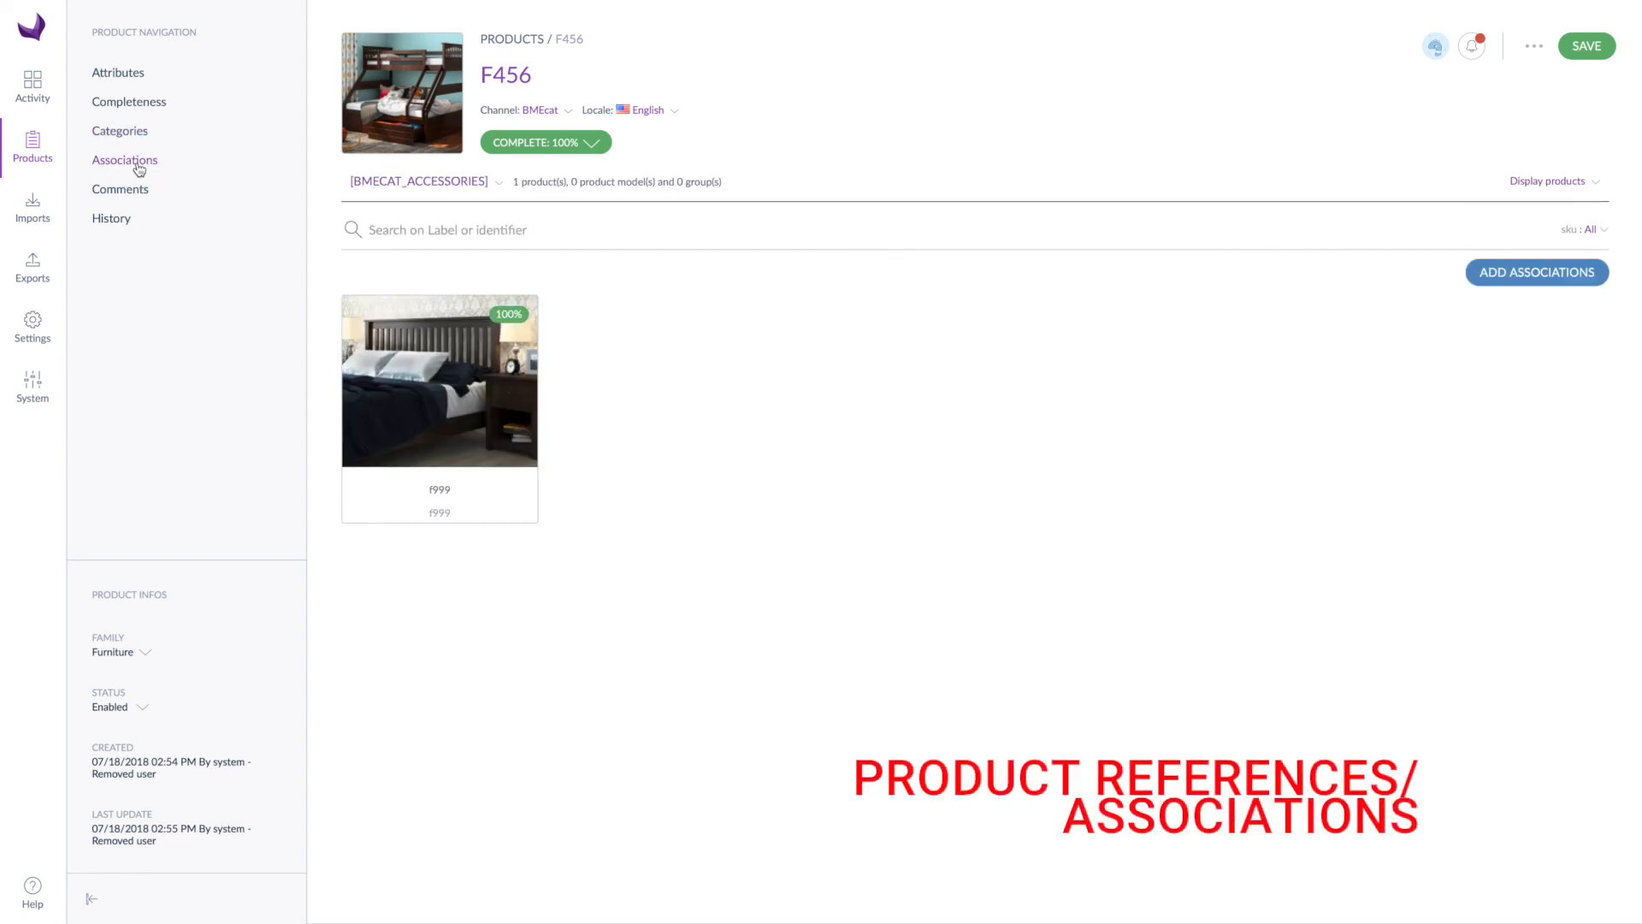
pyautogui.click(497, 188)
pyautogui.click(439, 228)
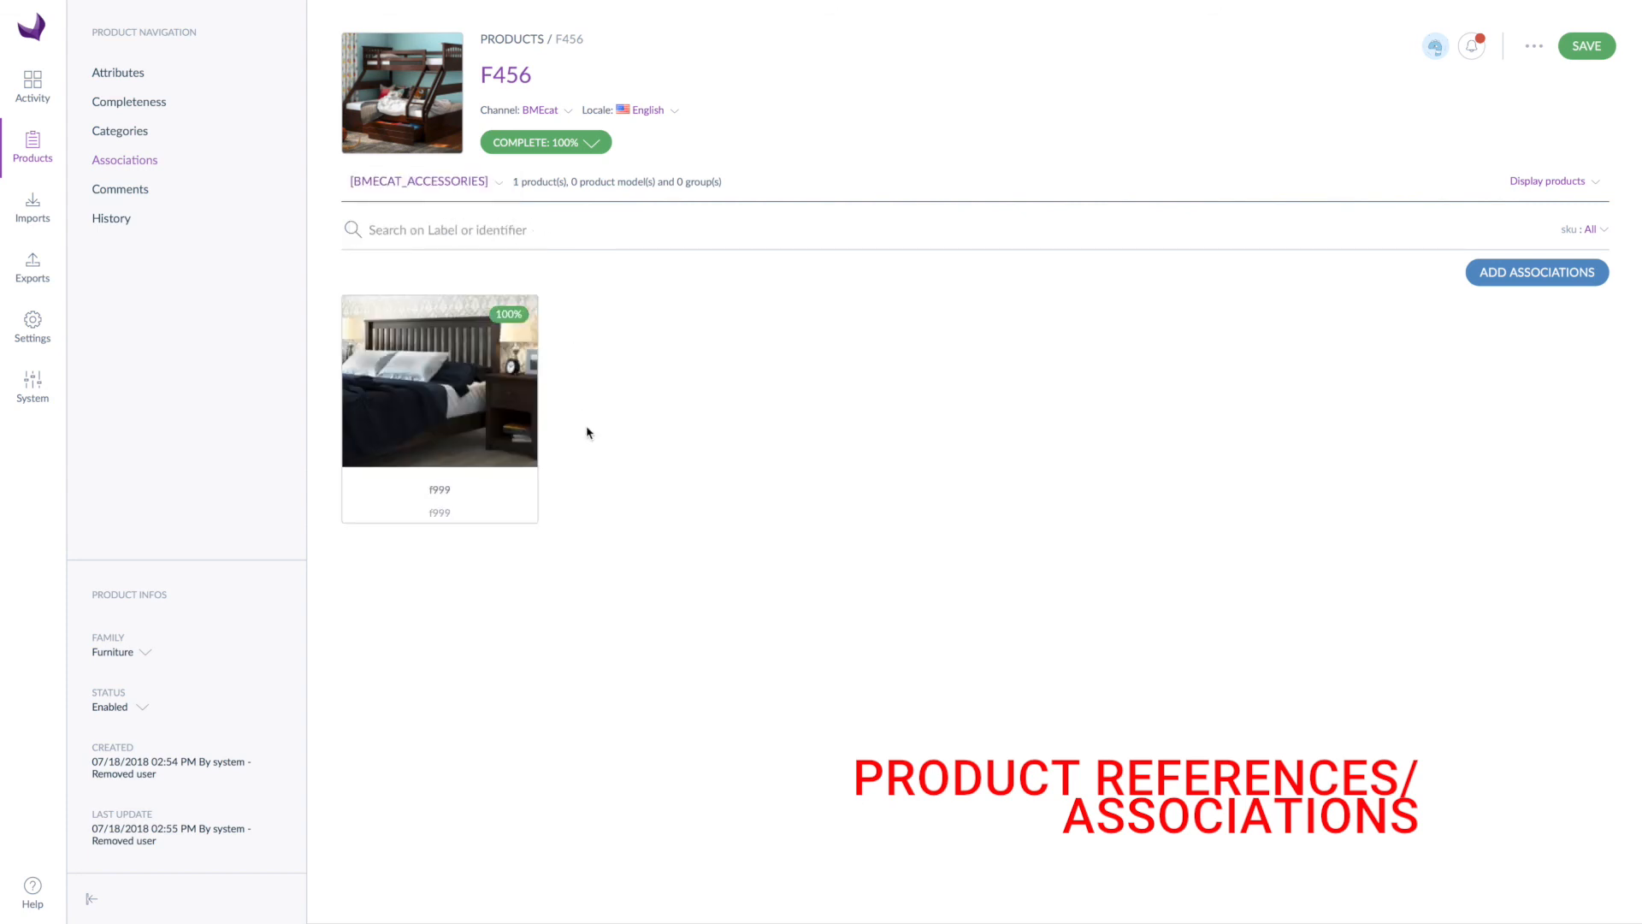